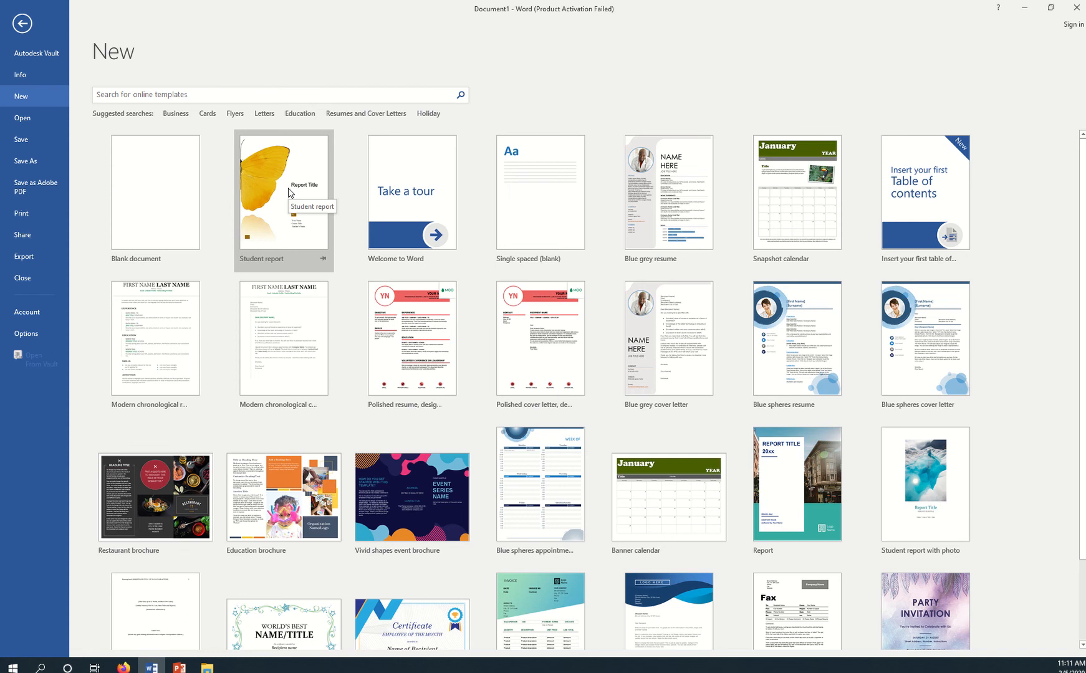
Create a document from the Student report template and look over its cover and sample page.
double_click(288, 190)
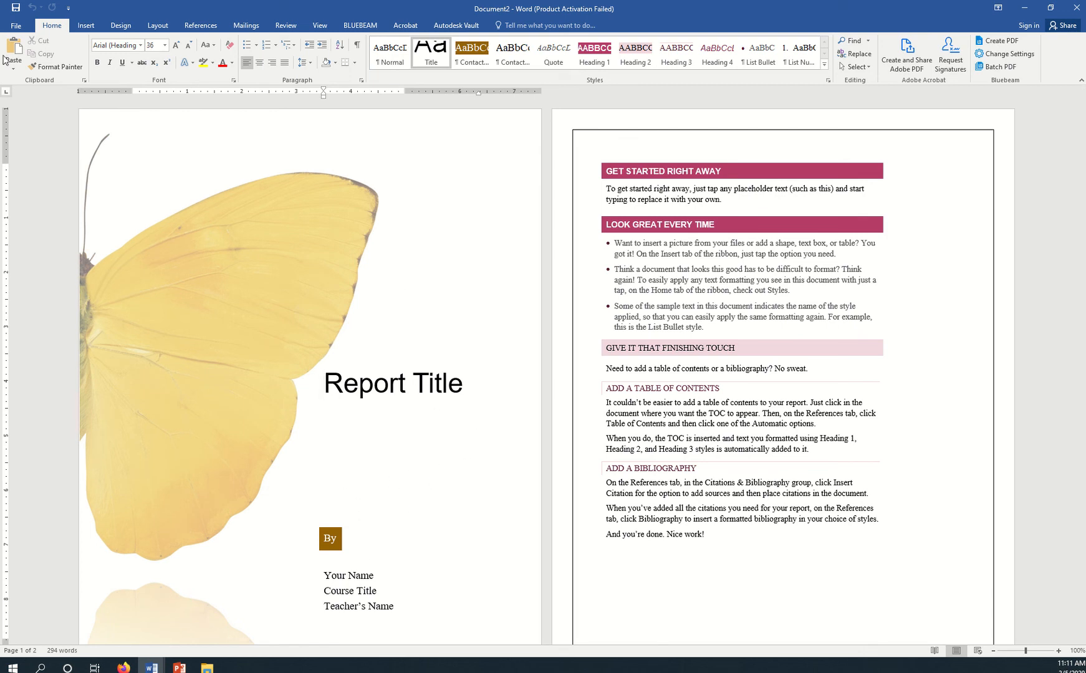
scroll(524, 383, down, 1)
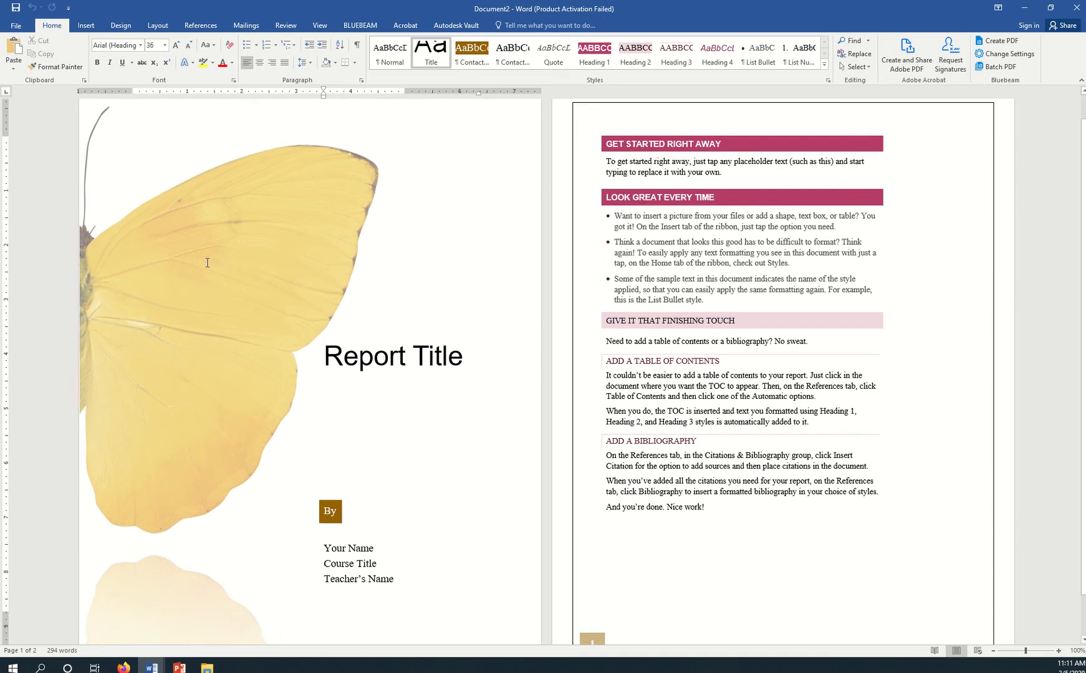
Search the online templates for "thesis" and preview the APA style report (6th edition) template without creating it.
click(16, 25)
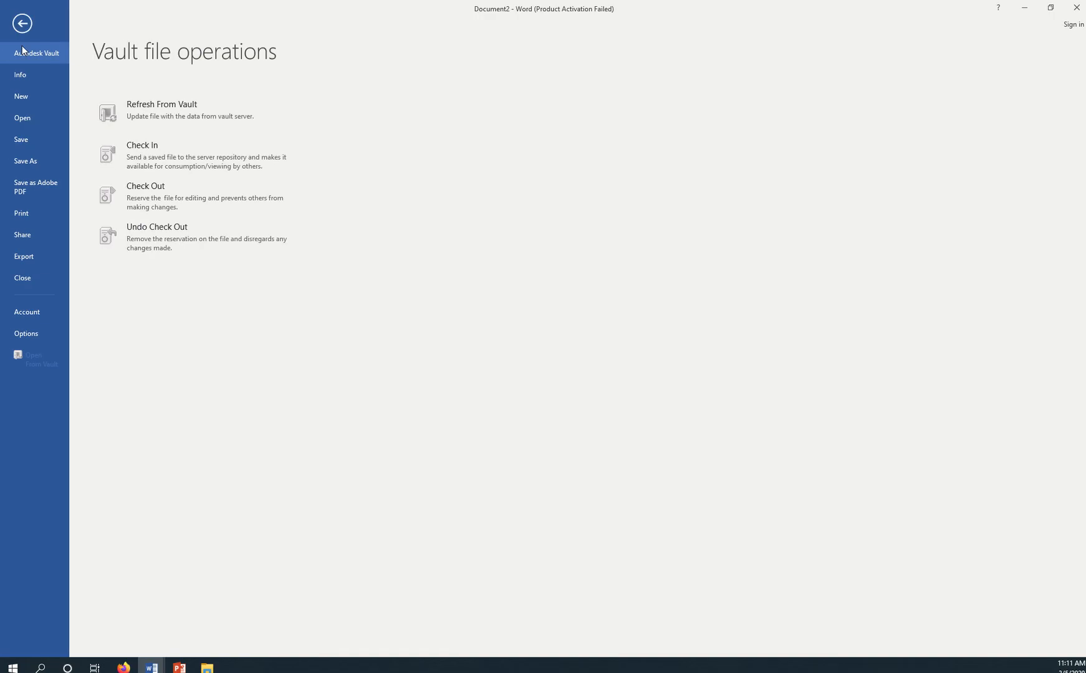
click(25, 96)
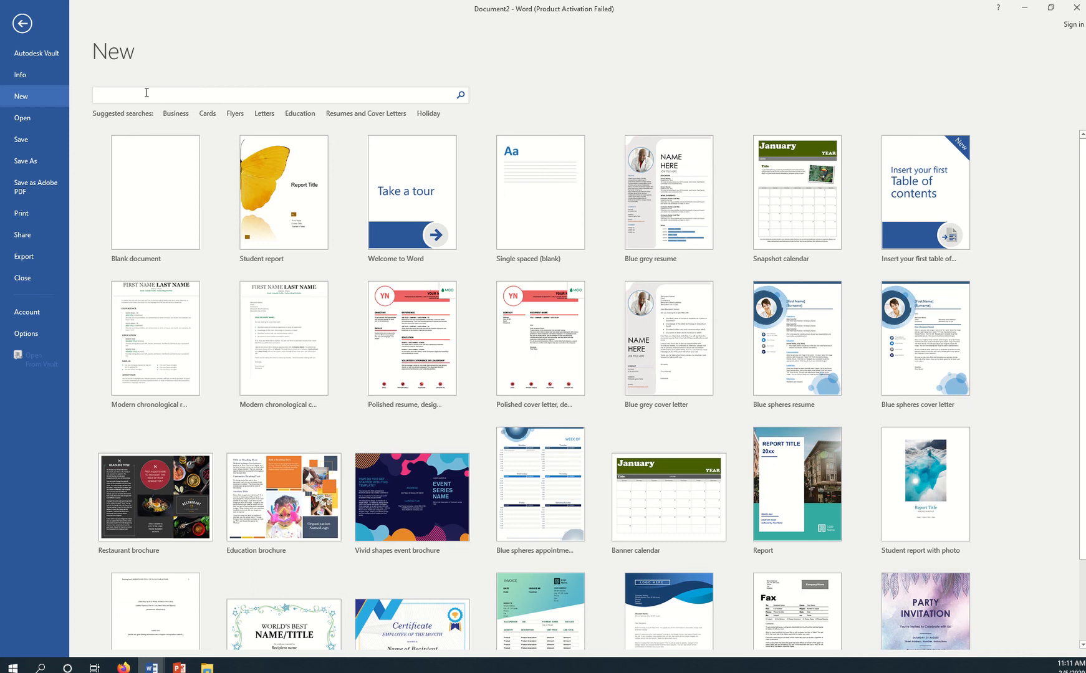
text(thesis)
key(Return)
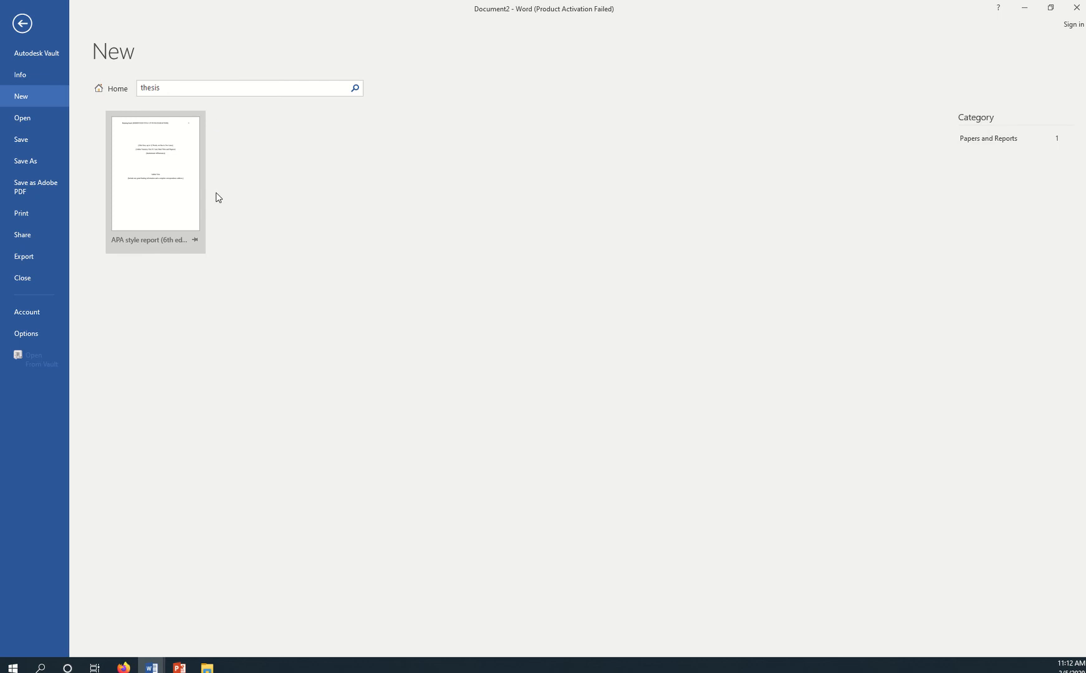
click(167, 189)
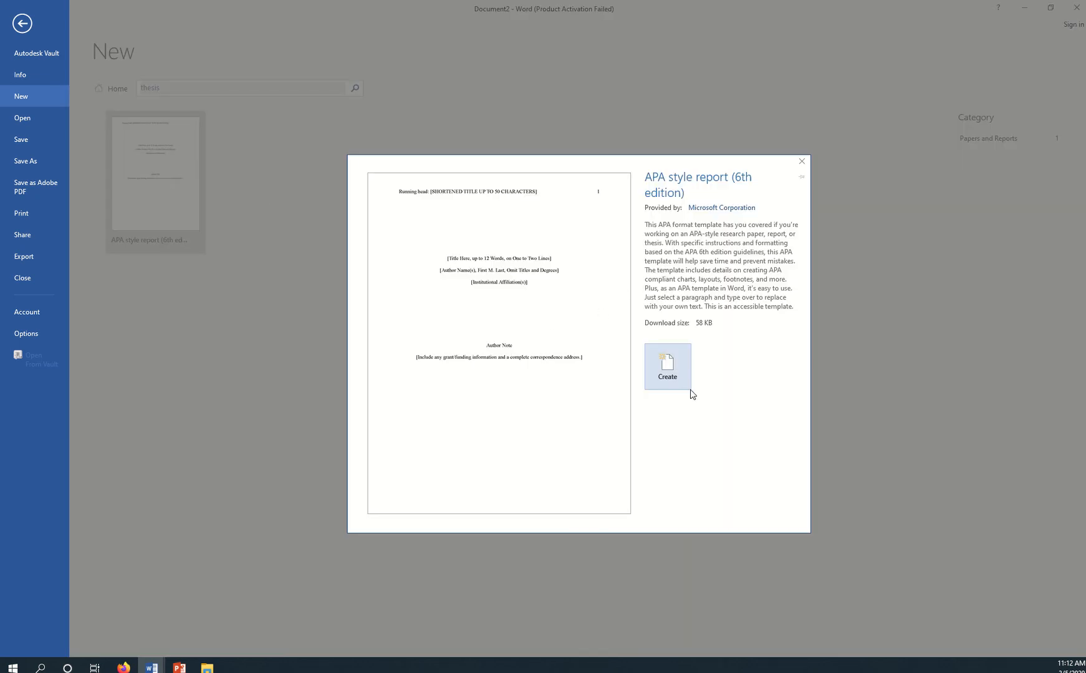
click(802, 161)
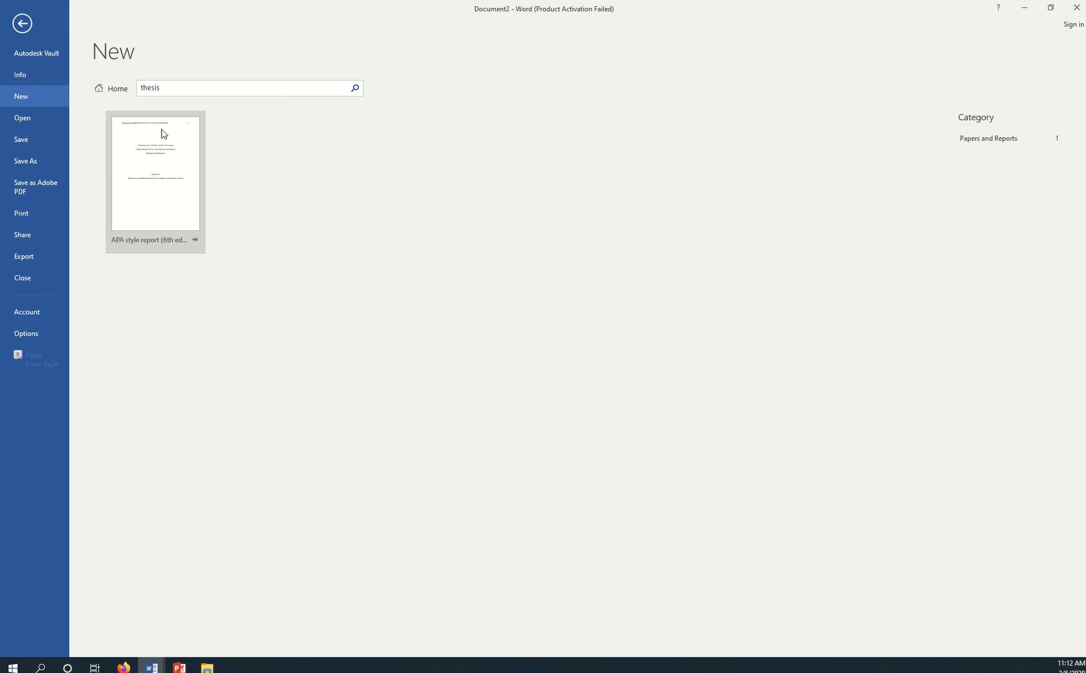
click(22, 24)
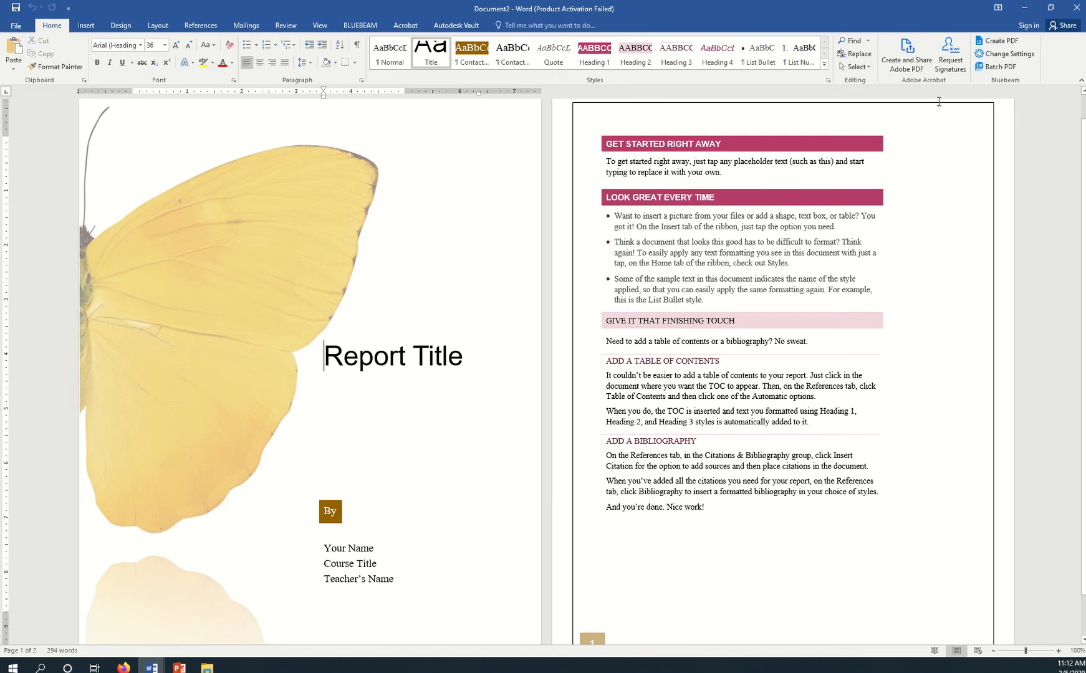
Create a new blank document.
click(17, 25)
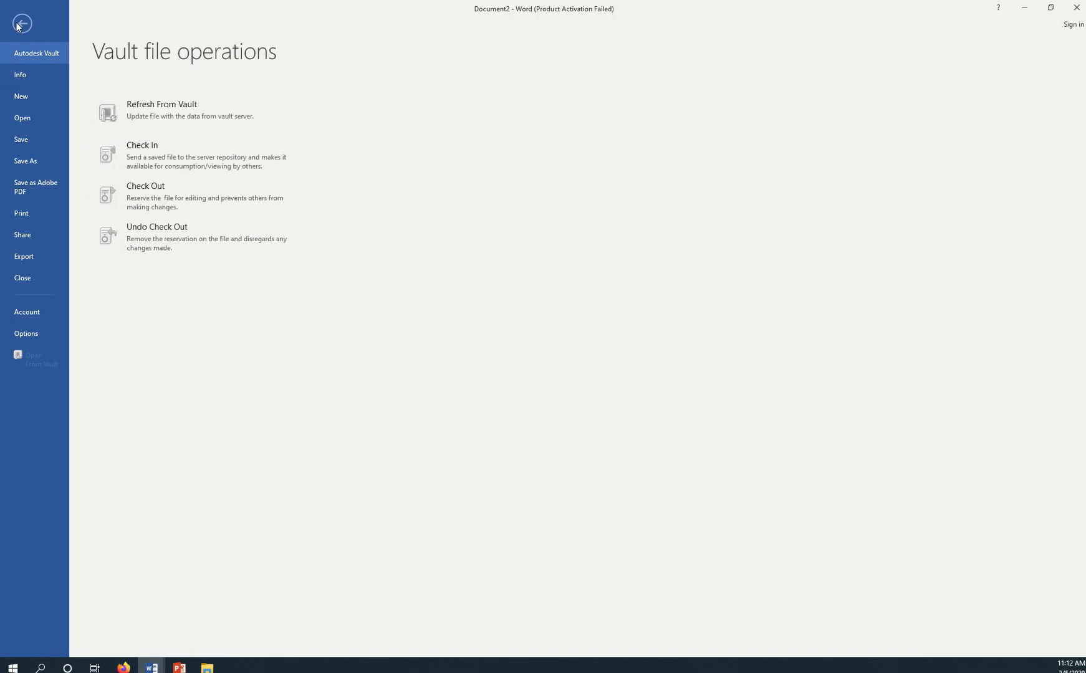
click(33, 97)
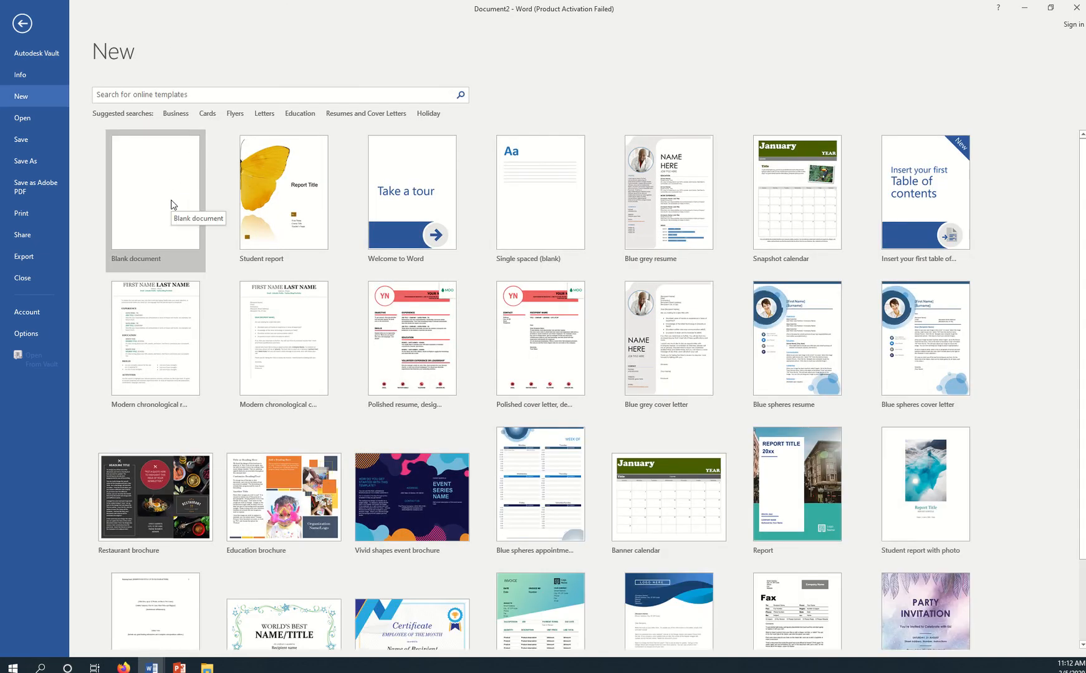
click(172, 204)
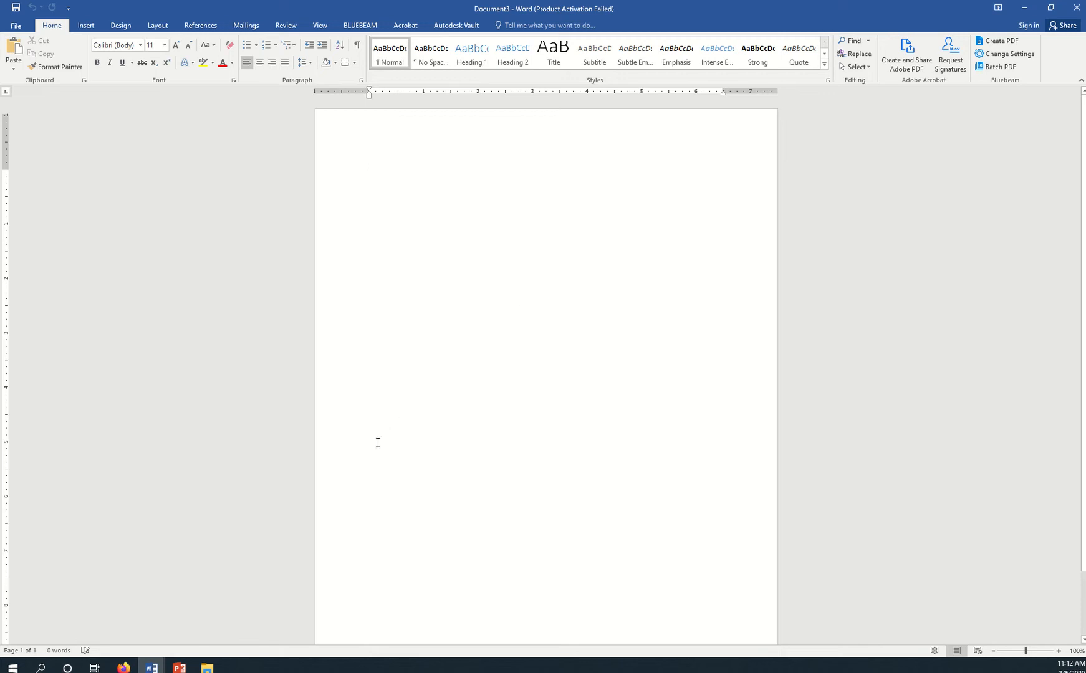
Copy the "Cover page" guidelines from the CAD Term Project W2020 presentation in PowerPoint and paste them into the blank Word document.
click(182, 667)
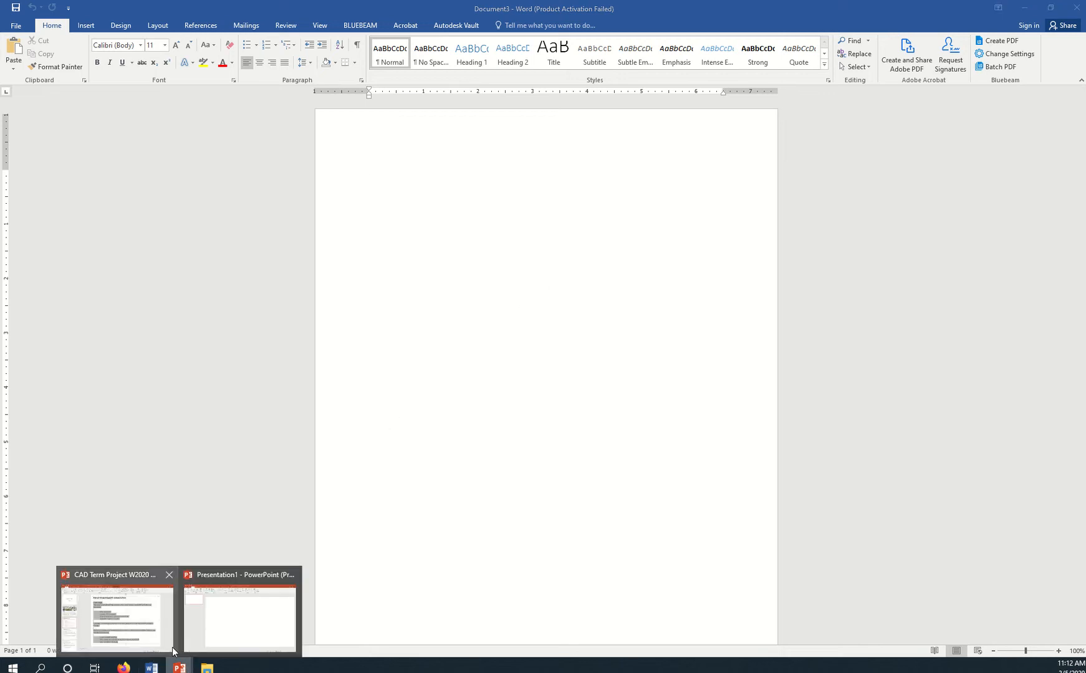
click(115, 610)
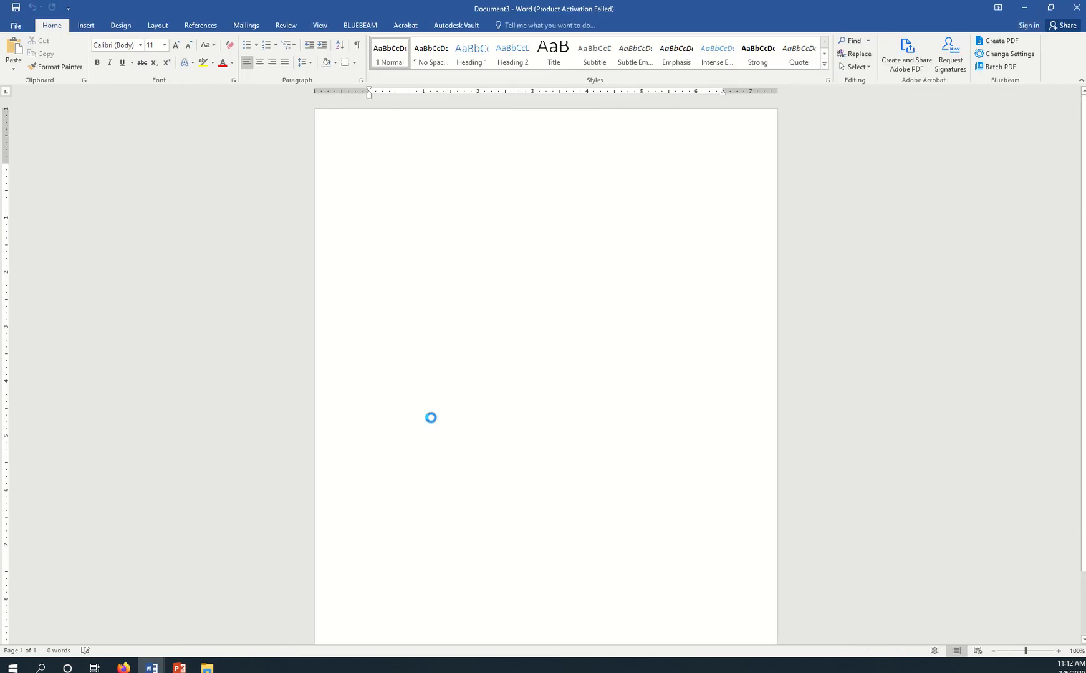
text(Cover page The cover page should be concise, clear and simple.  It should indicate the following; title of report author of the report who the report is being prepared for date the report is issued Consider including graphics on the cover page, that is relevant to the subject matter. Within the context of Sheridan College, when submitting a technical report you should also include; your student number the course for which the report is being prepared your program of study)
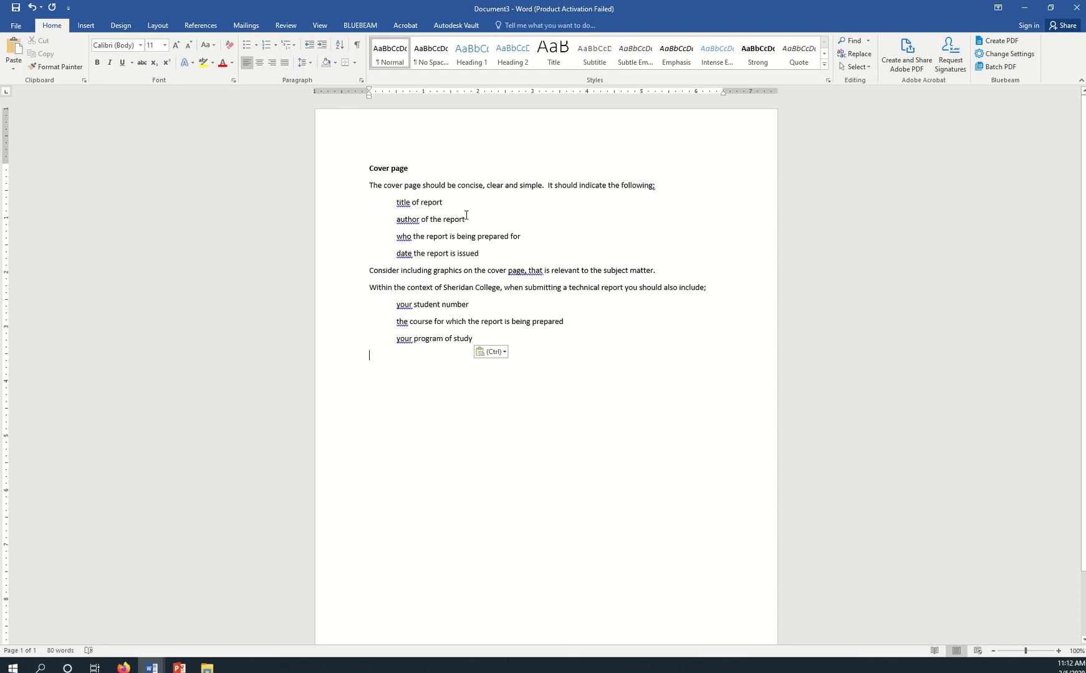
Copy the project name "House 42 / HILDEBRAND" from the ArchDaily page in Firefox and paste it after "title of report" in Word.
click(468, 201)
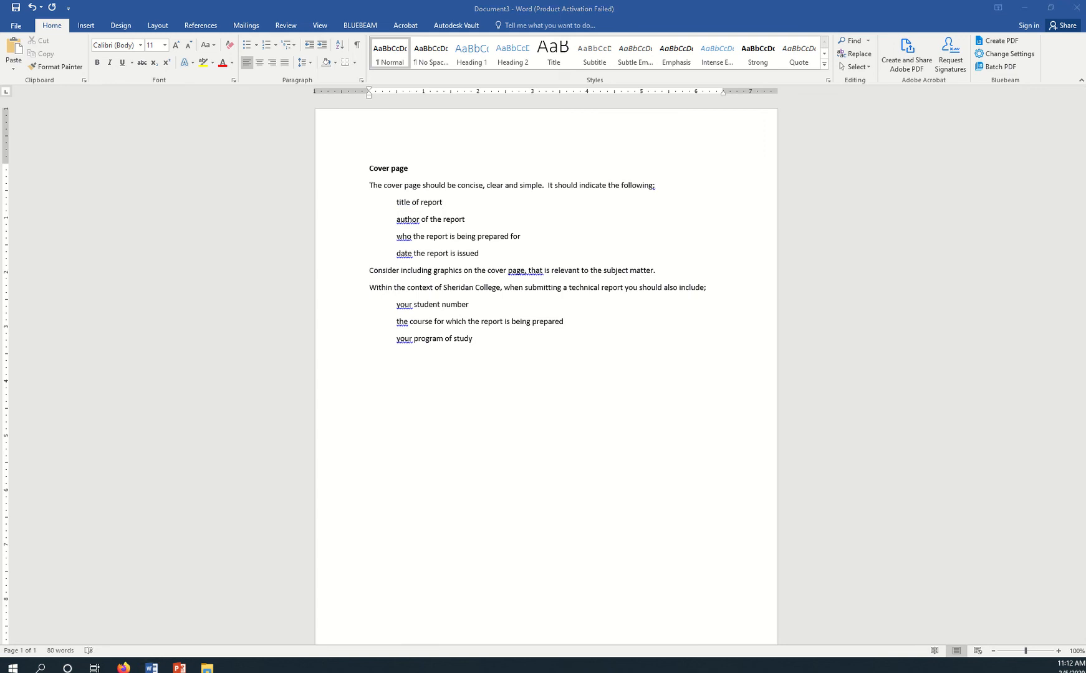
click(123, 668)
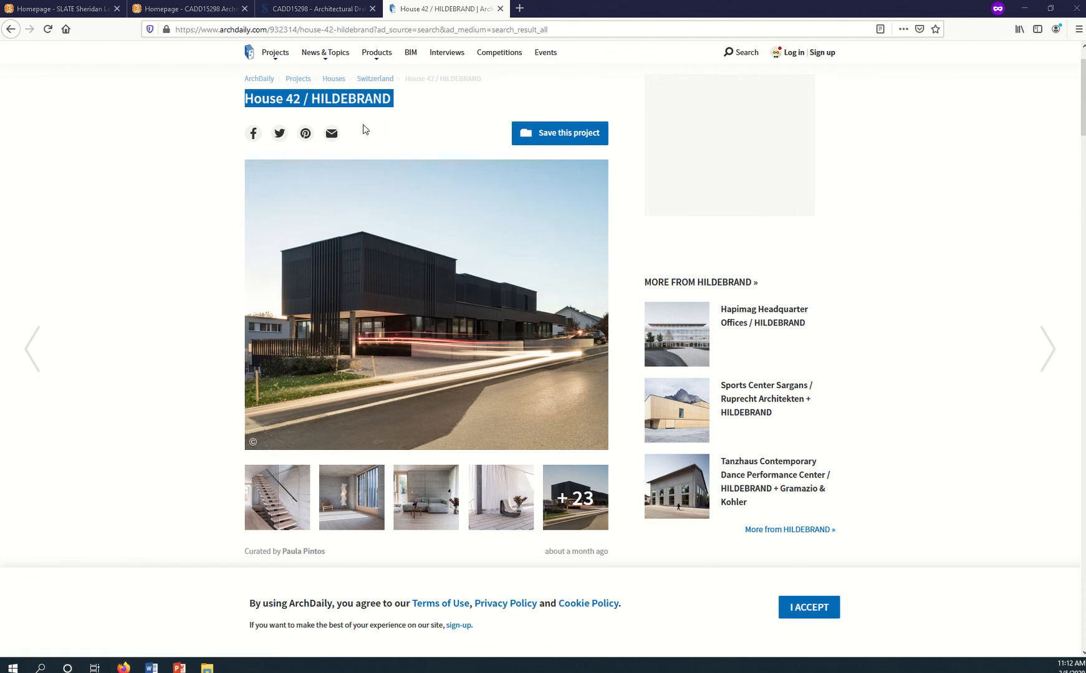
key(alt+Tab)
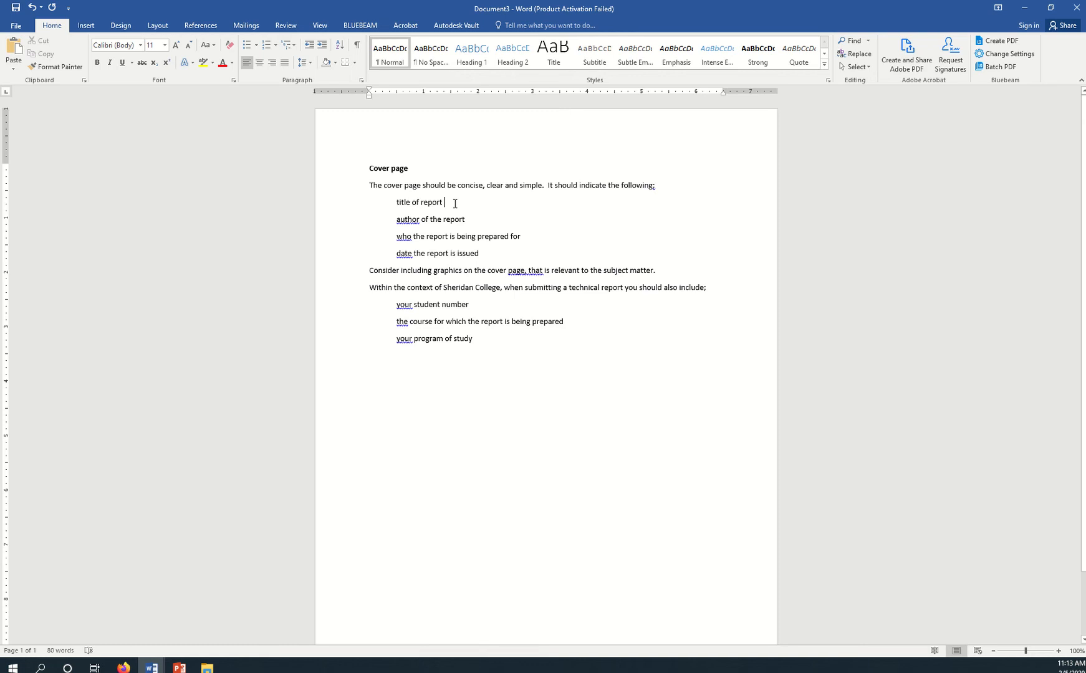
text(House 42 / HILDEBRAND)
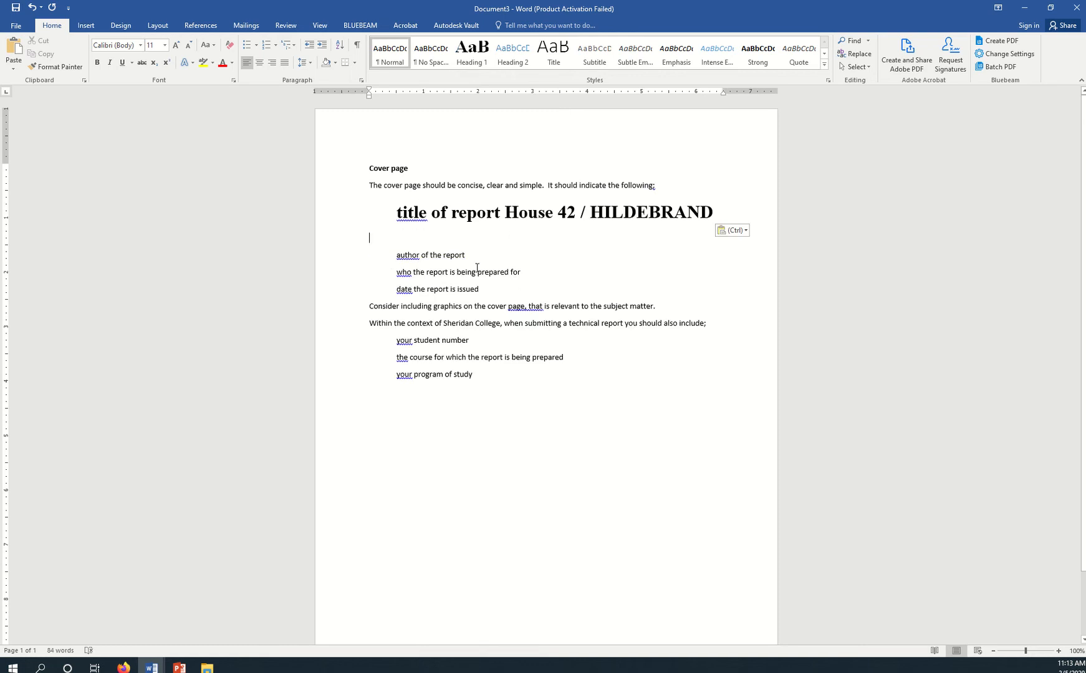
Add the author's full name after "author of the report".
click(536, 262)
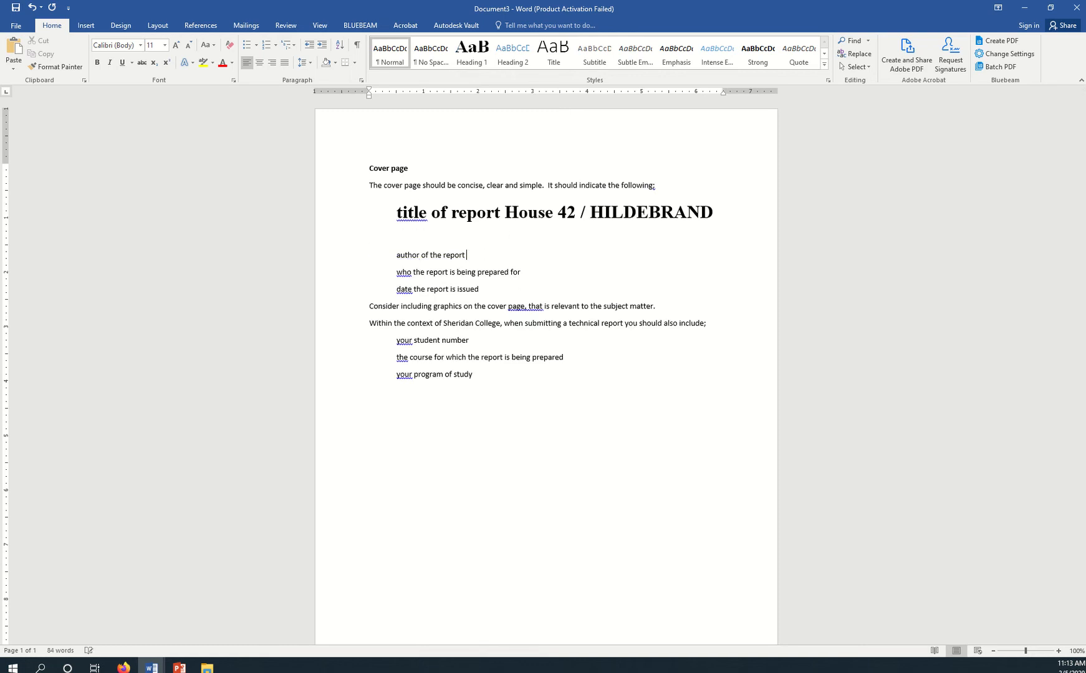
text(Ram)
text(iro B)
text(Nolasco)
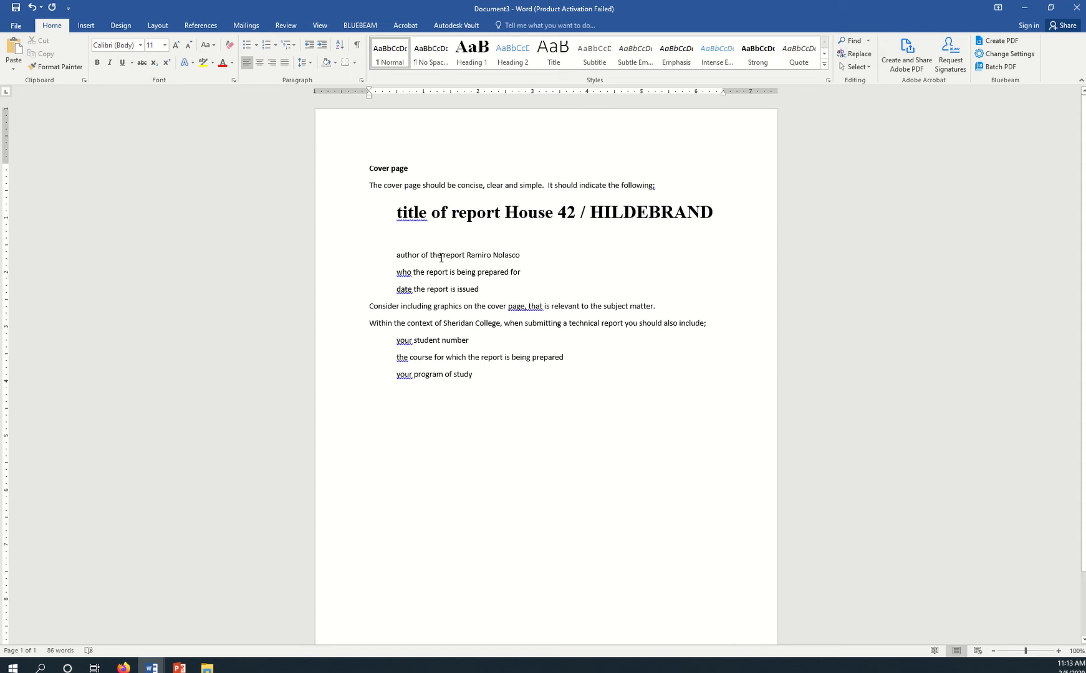
drag(444, 256, 398, 255)
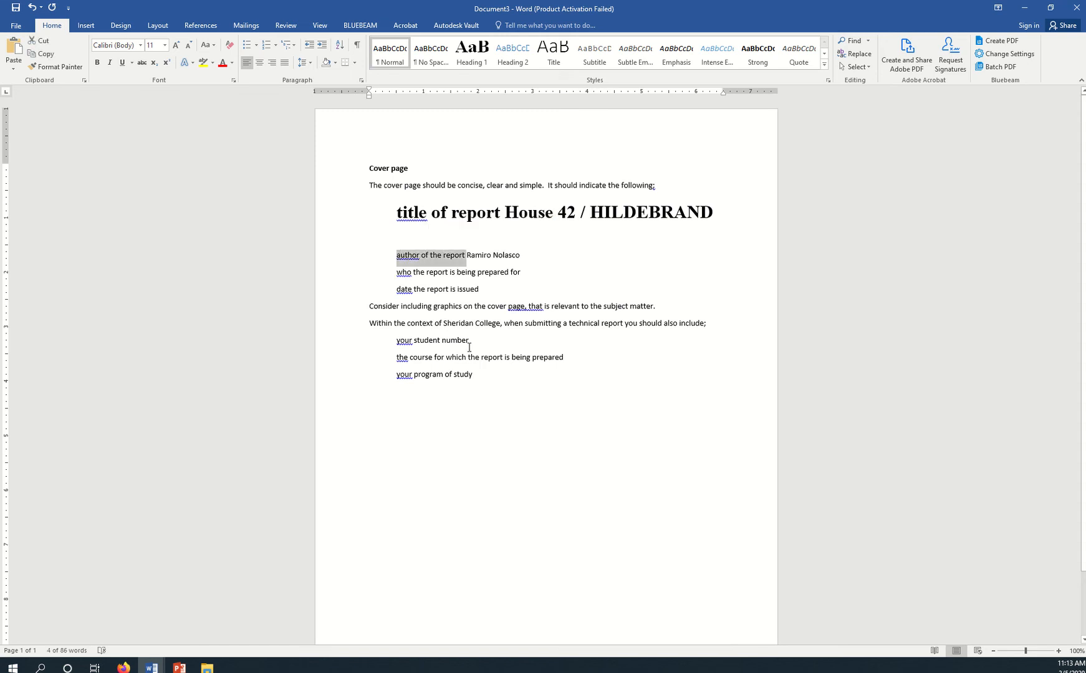
Enter "Professor Whoever" as the report's recipient and "Week 13" as its issue date, followed by an empty line.
click(536, 274)
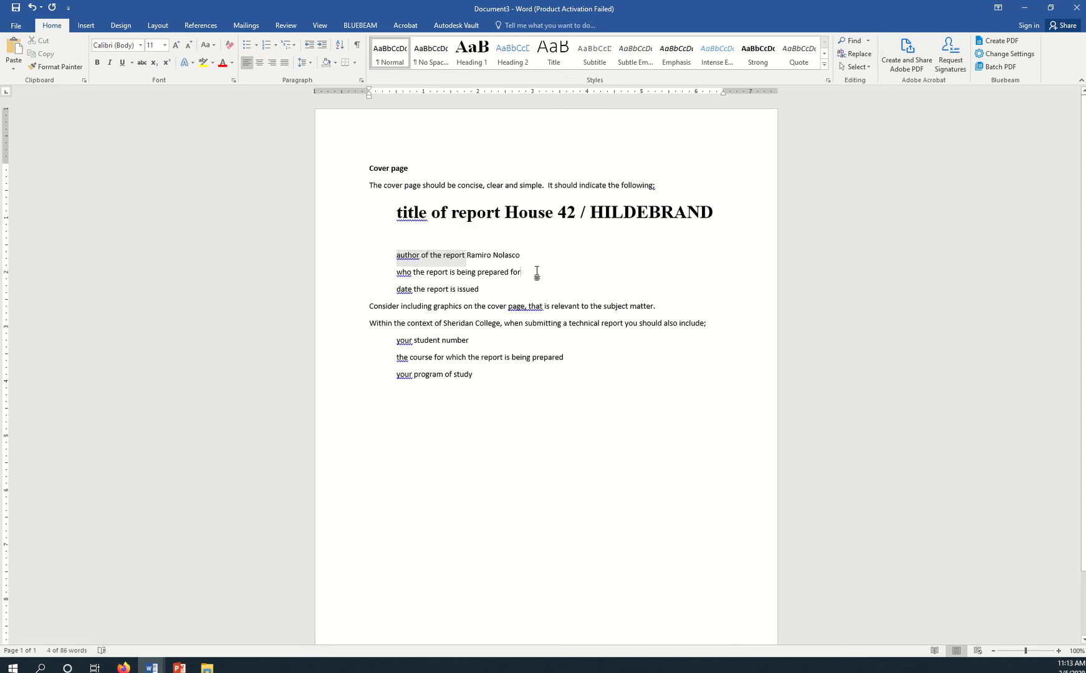
text(Profess)
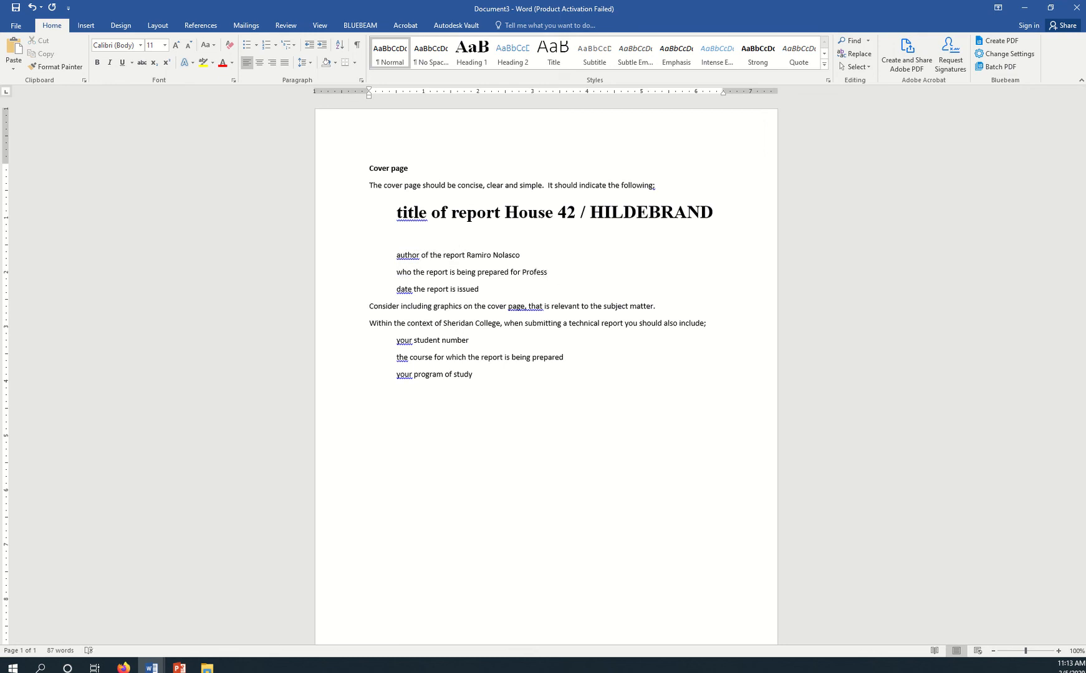
text(or Whoever)
key(Down)
text(We)
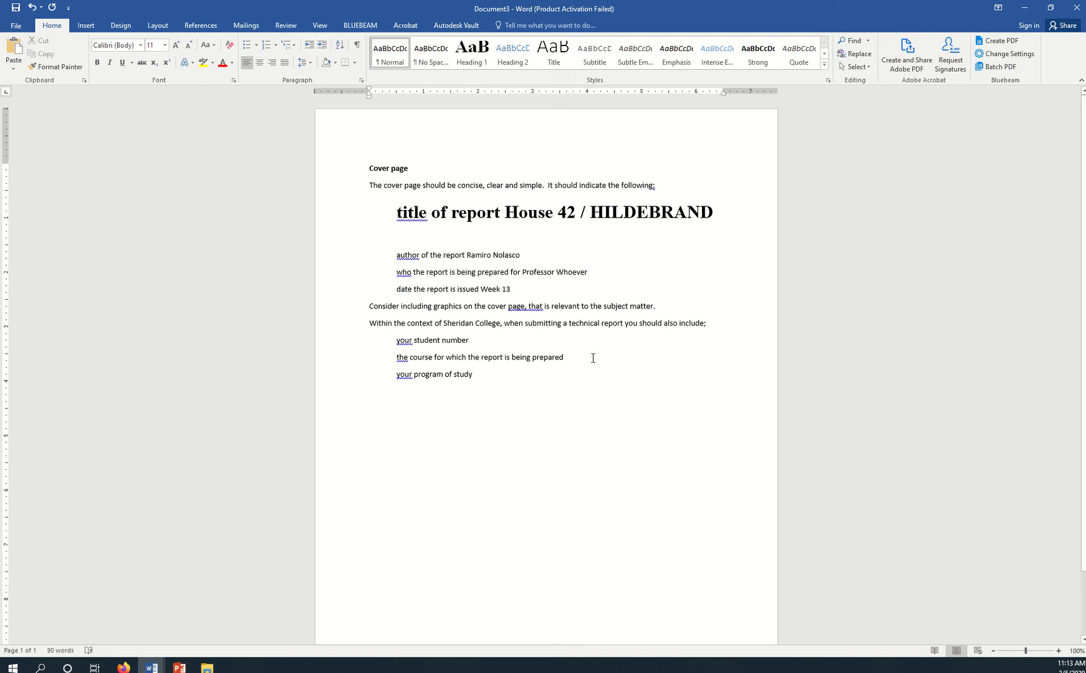
key(Return)
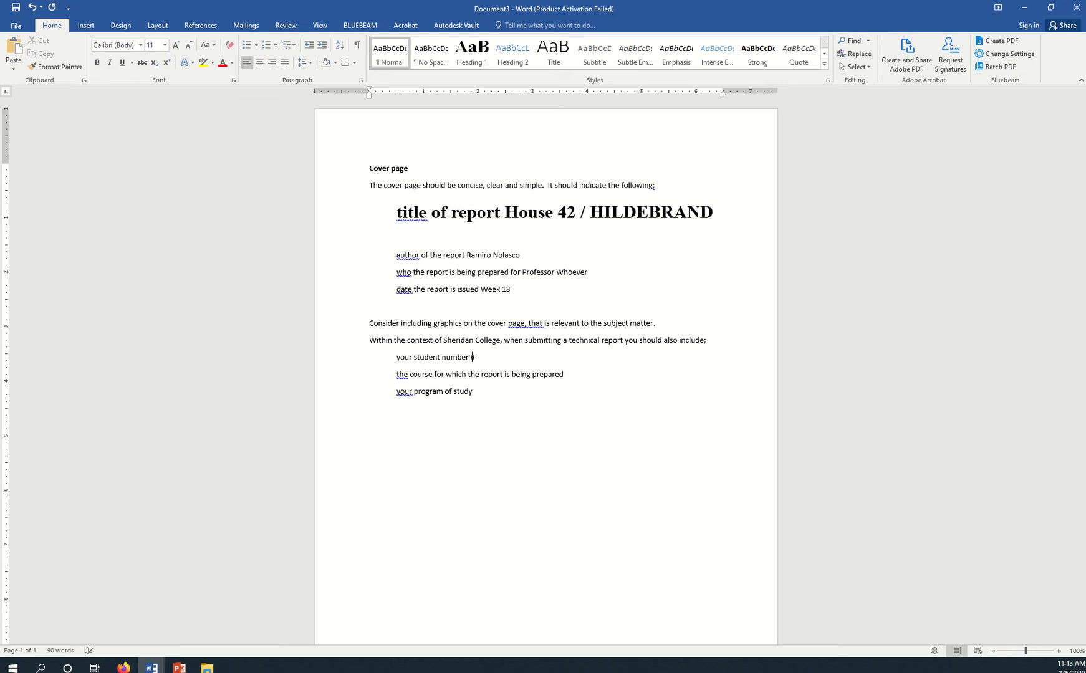
Fill in the student number and add "CADD 15296 Architectural Drafting 1" as the course for which the report is prepared.
text(1)
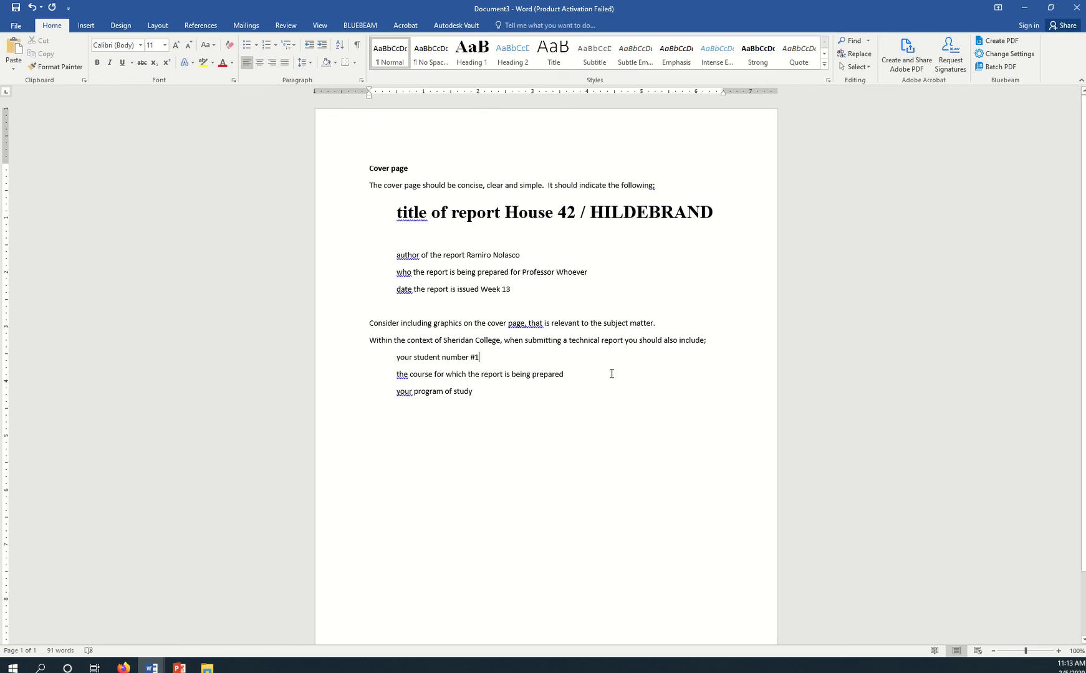
click(611, 374)
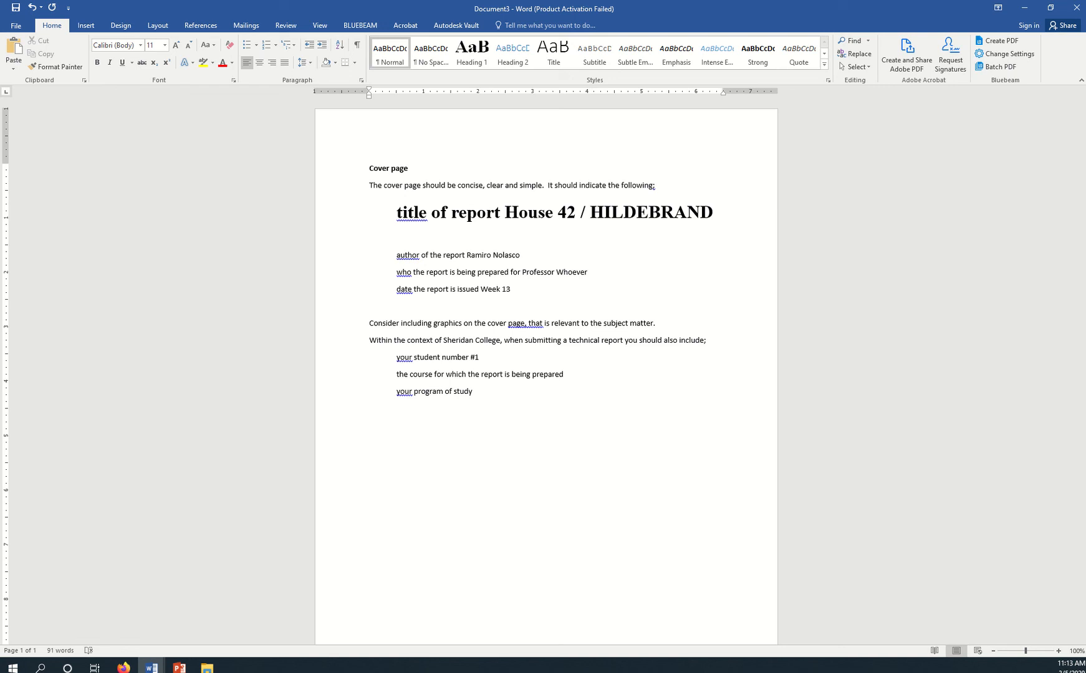
text(CADD 15296 Architectural Drafting )
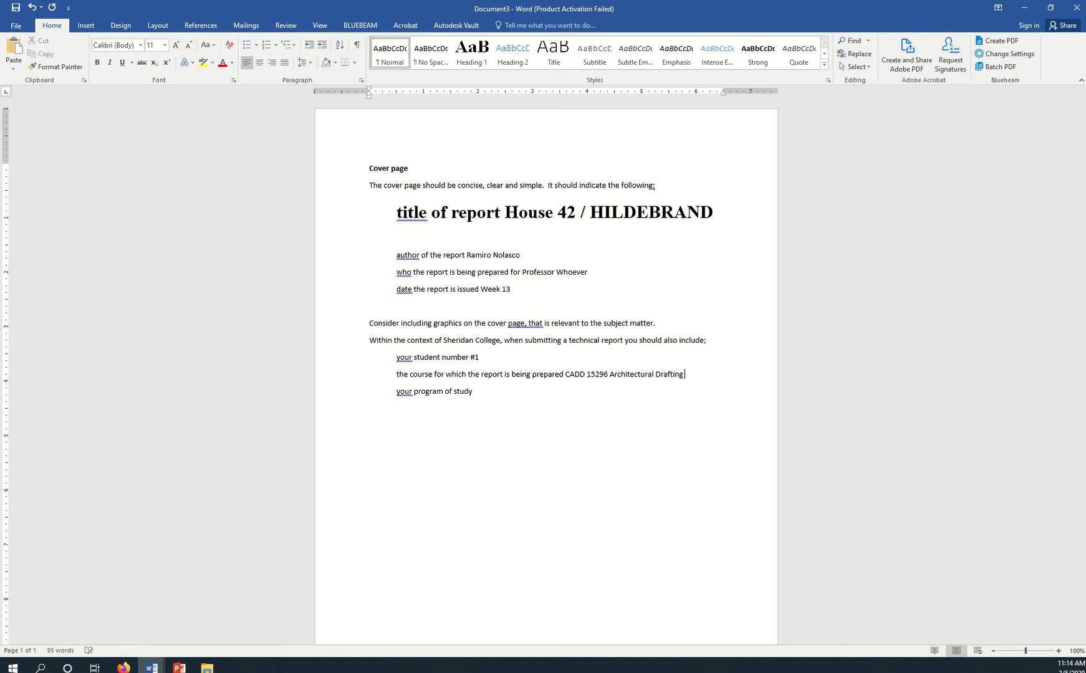
text(1)
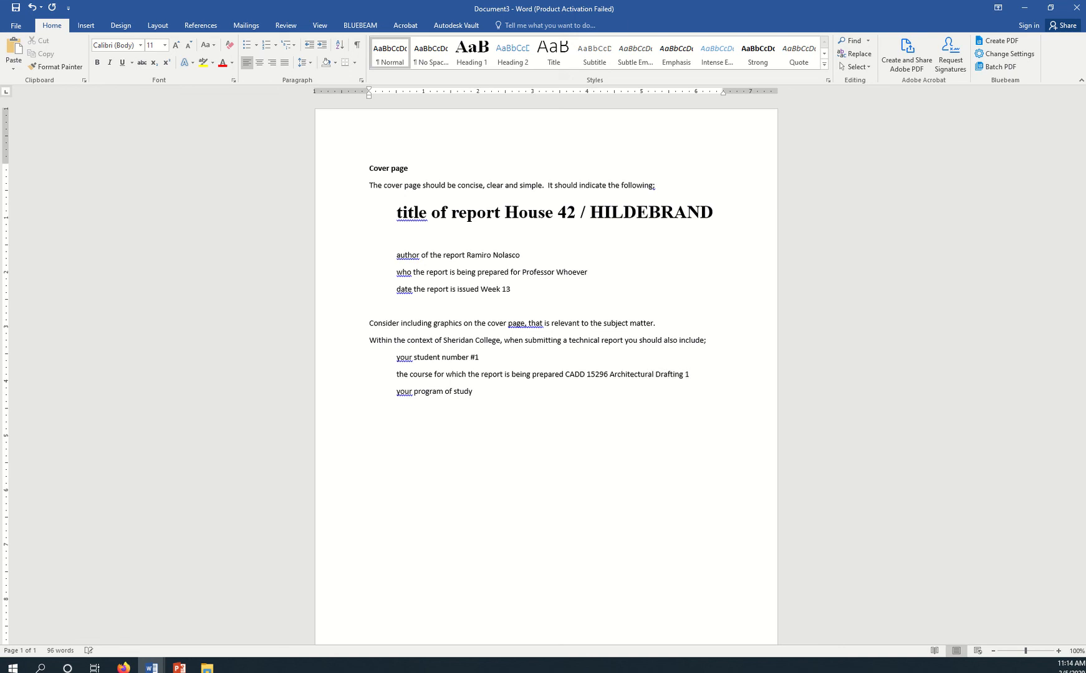
Add "Architecture Technology" after "your program of study".
click(512, 396)
text(Arc)
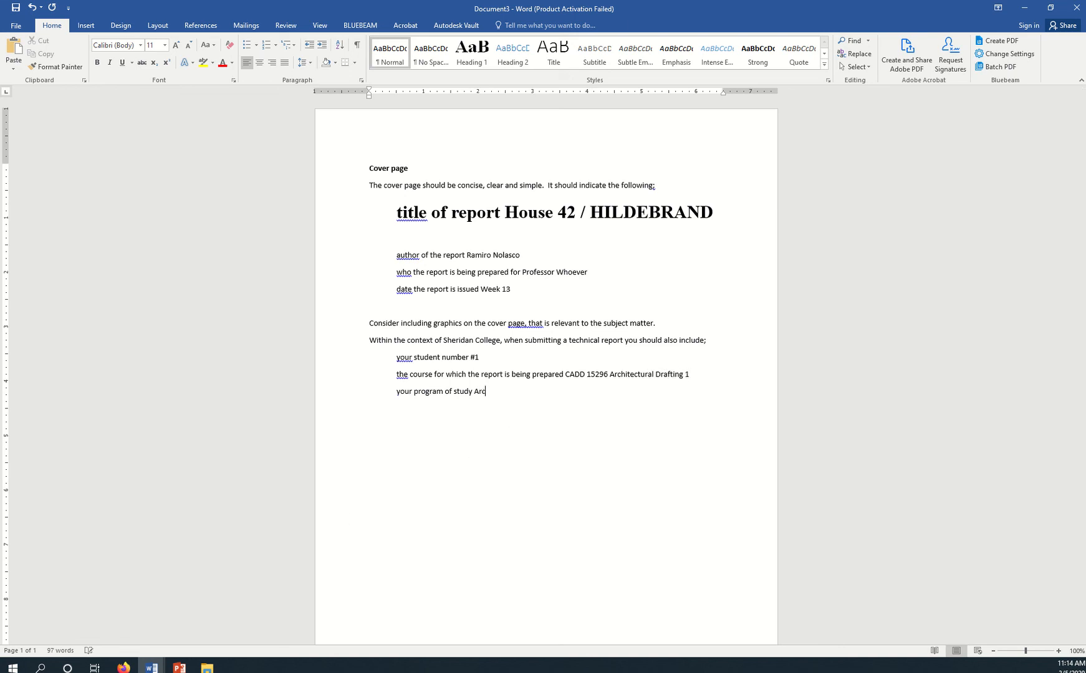
text(hitecture Technology)
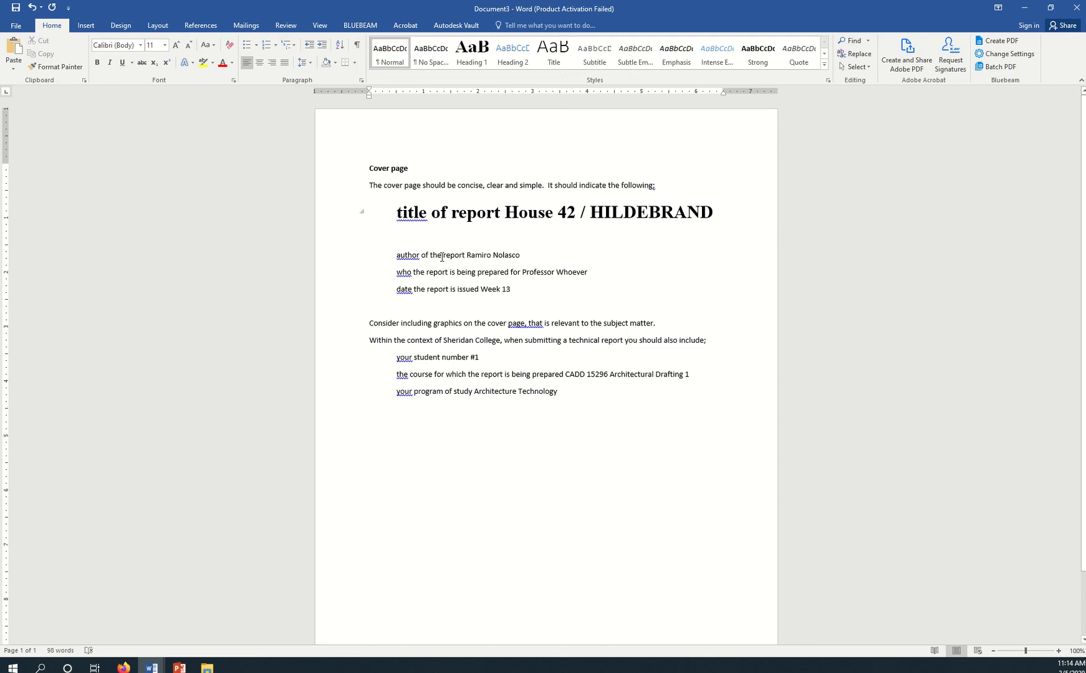
Switch to the Term Project folder in File Explorer and preview the House 42 drawings and photos for a cover image.
key(alt+Tab)
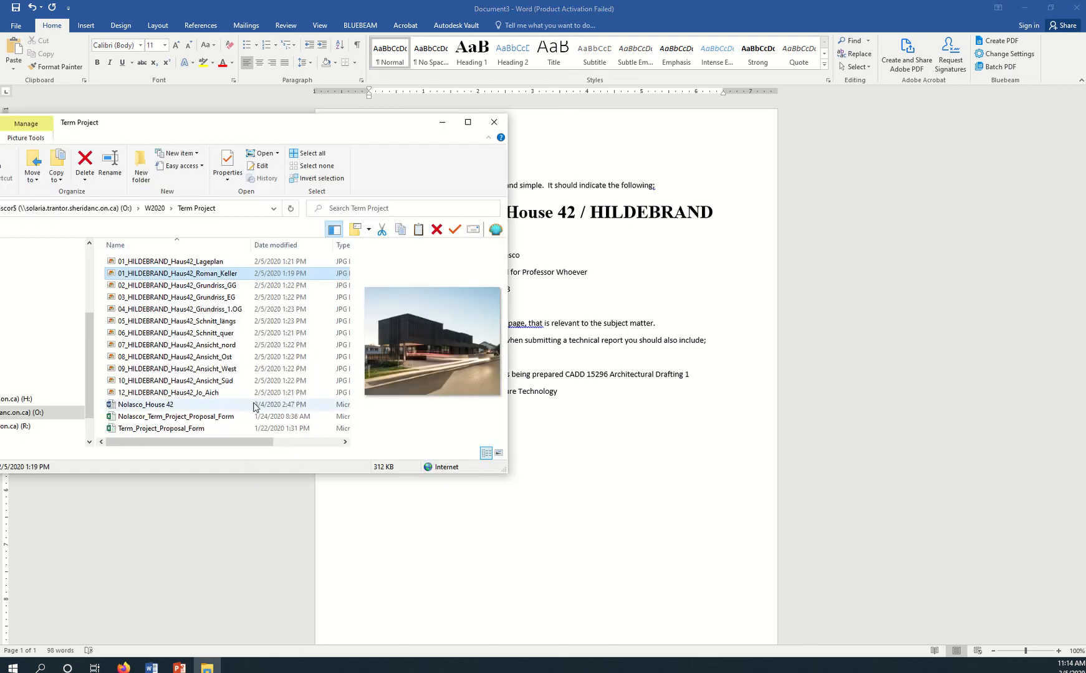
drag(277, 131, 529, 95)
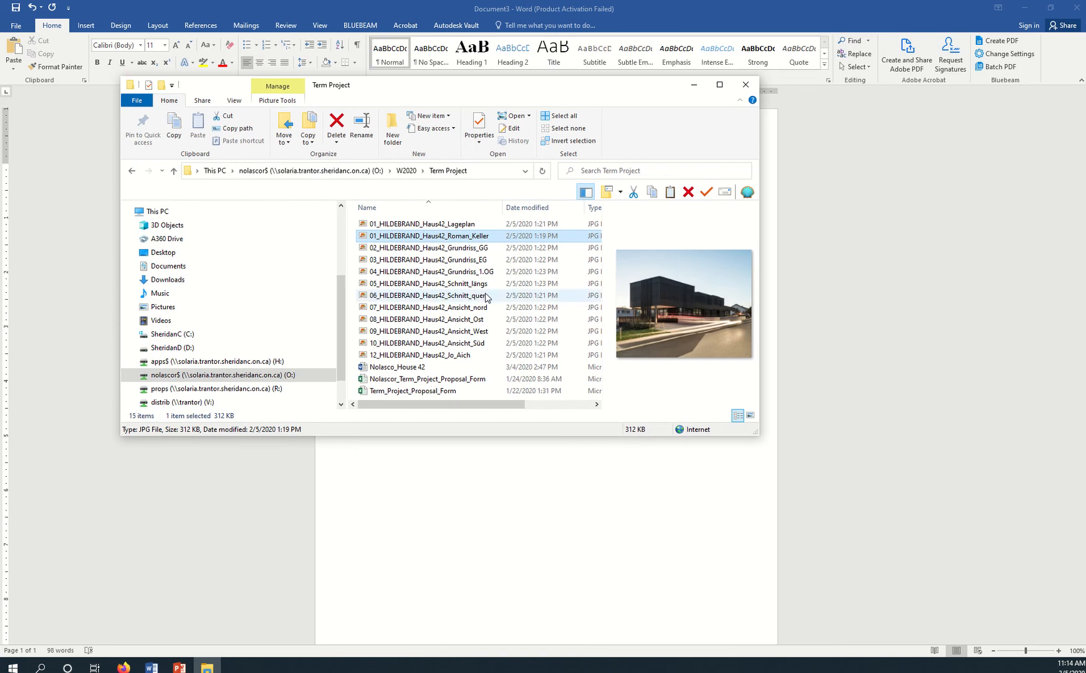
click(430, 248)
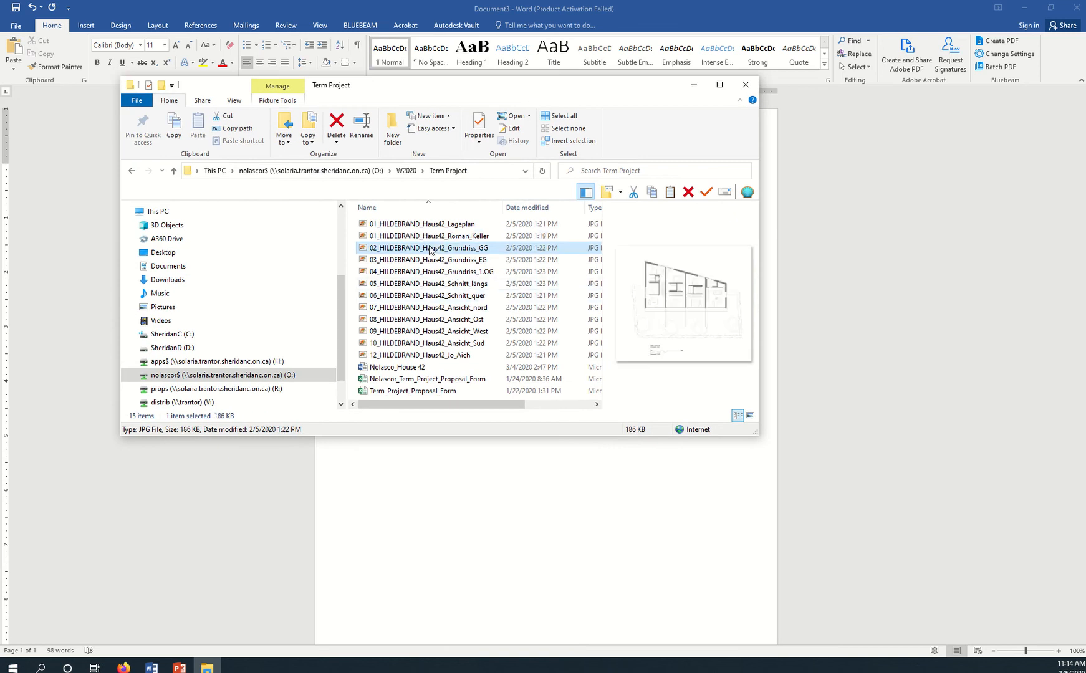
key(Down)
key(Down)
key(Down)
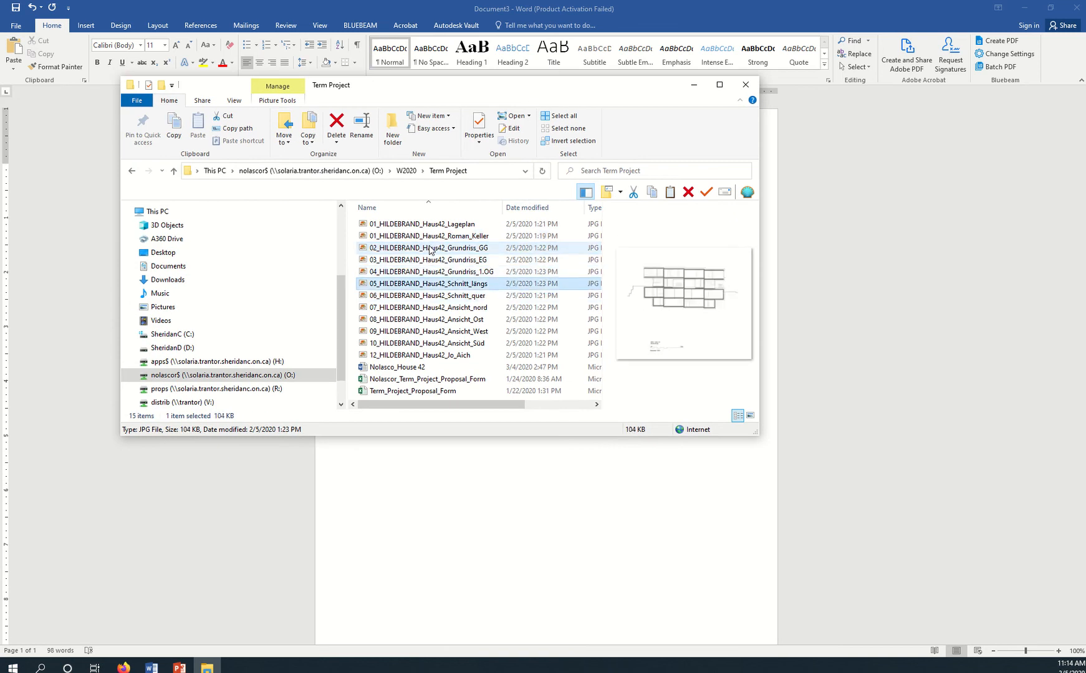
key(Up)
key(Up)
key(Up)
key(Up)
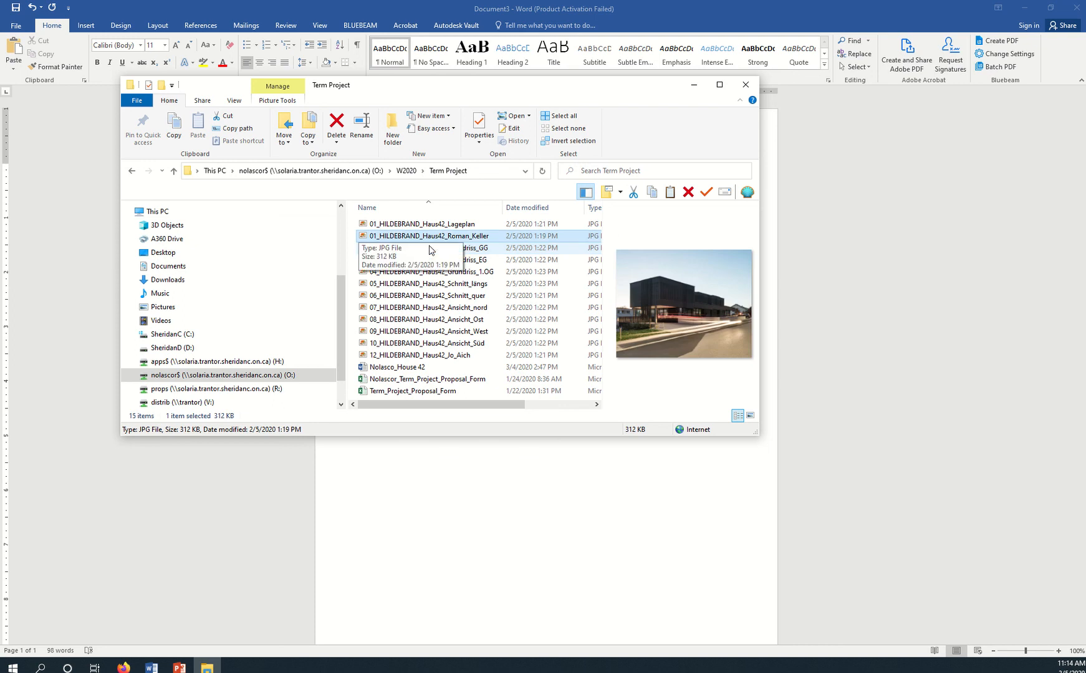
Insert the 01_HILDEBRAND_Haus42 exterior photo from the folder into the Word document, below the program of study line.
drag(507, 95, 163, 128)
drag(124, 269, 555, 255)
drag(555, 255, 566, 275)
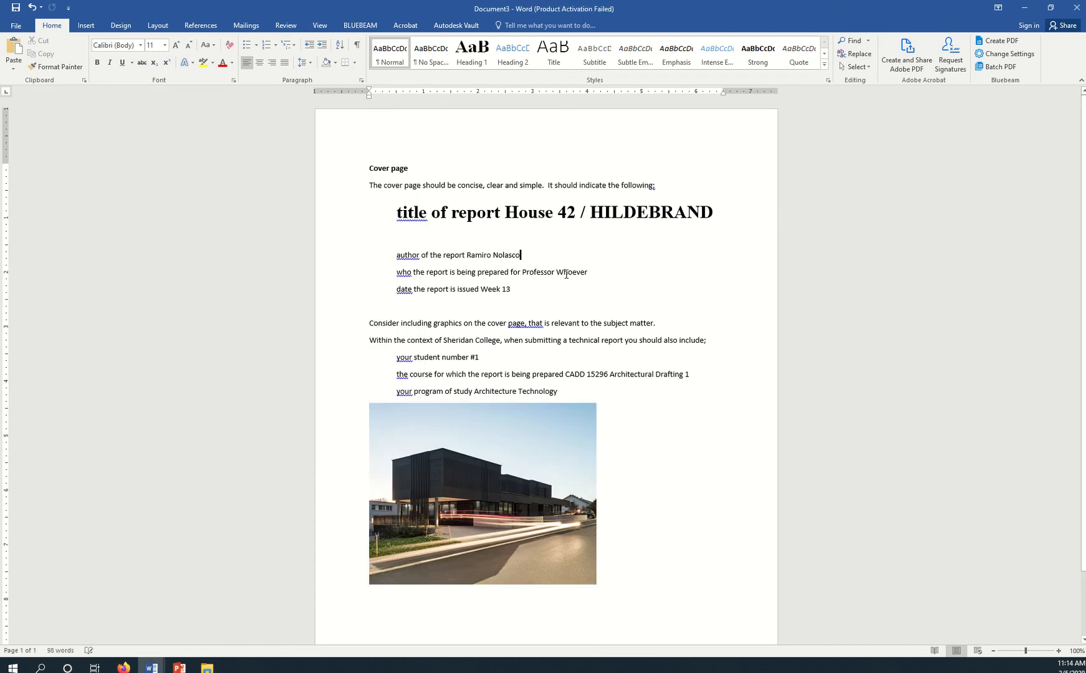
Move the building photo from below the program of study line to directly after the "Week 13" issue date.
click(514, 493)
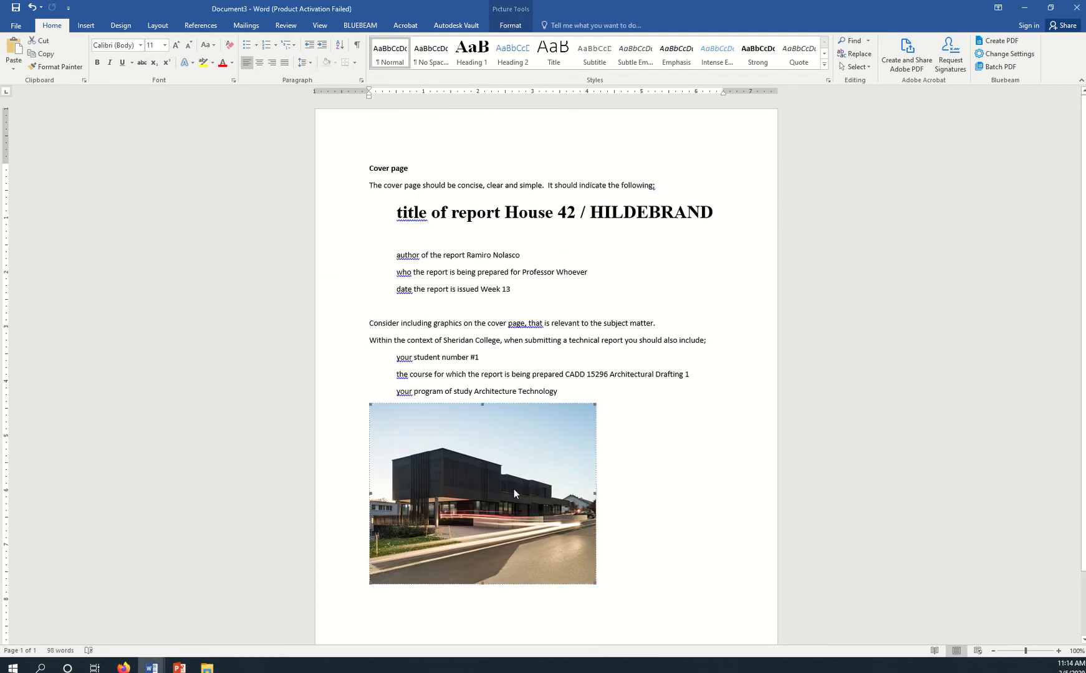
mouse_move(503, 441)
mouse_down()
mouse_move(519, 397)
mouse_move(534, 423)
mouse_move(521, 453)
mouse_up()
click(484, 471)
key(Delete)
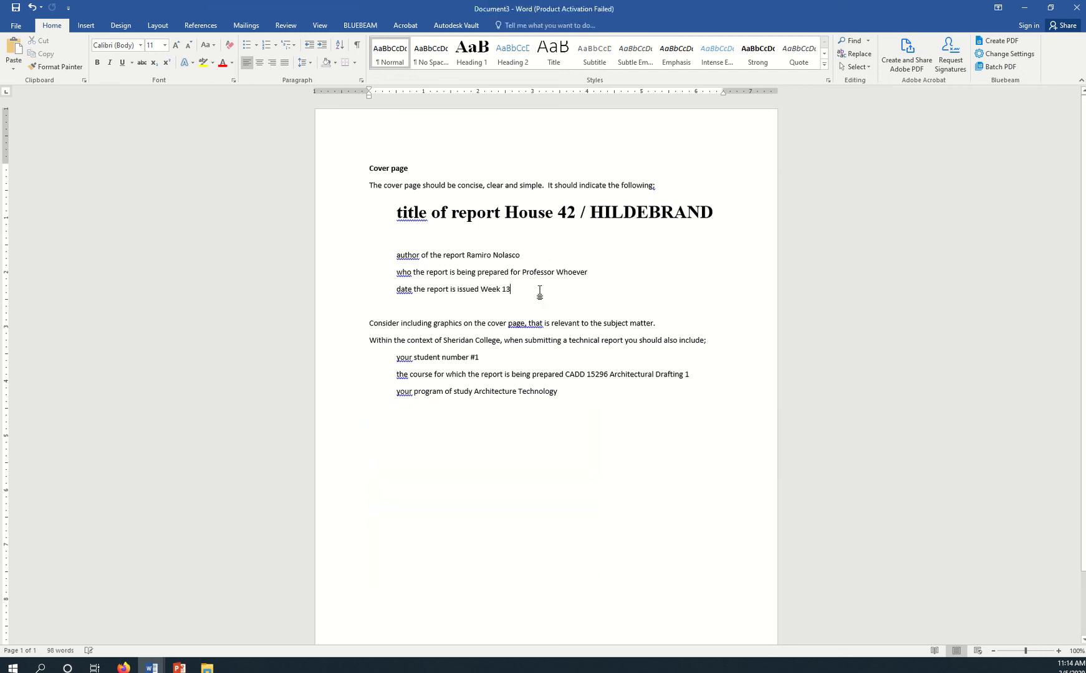
key(ctrl+v)
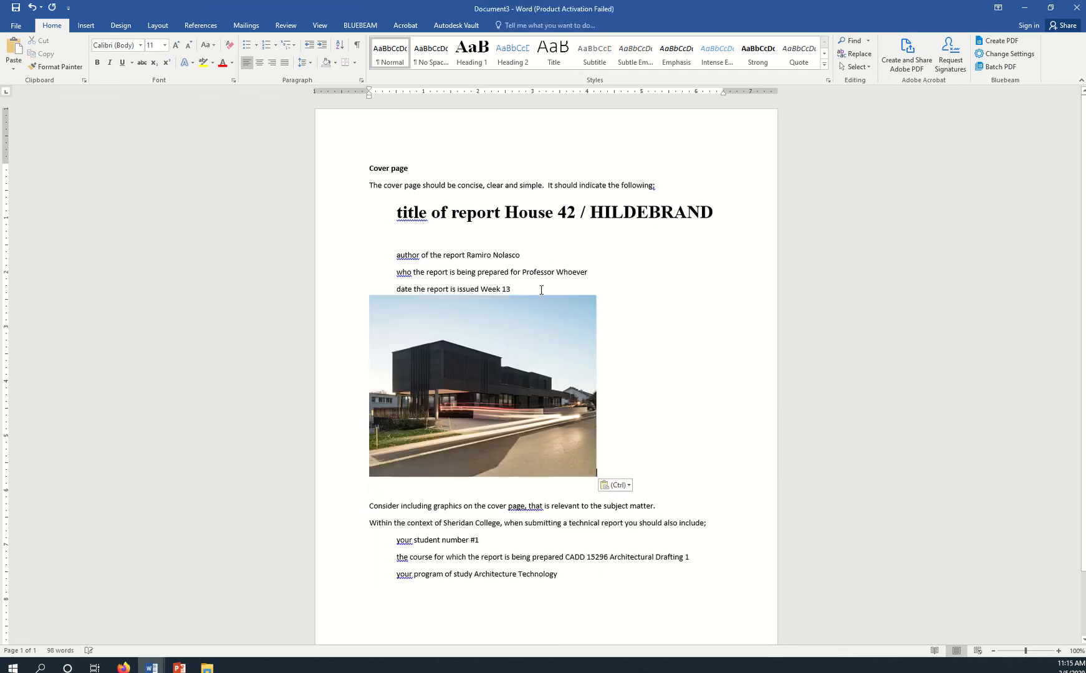
Try Tight and Square text wrapping on the building photo and look through the other wrapping options.
click(521, 392)
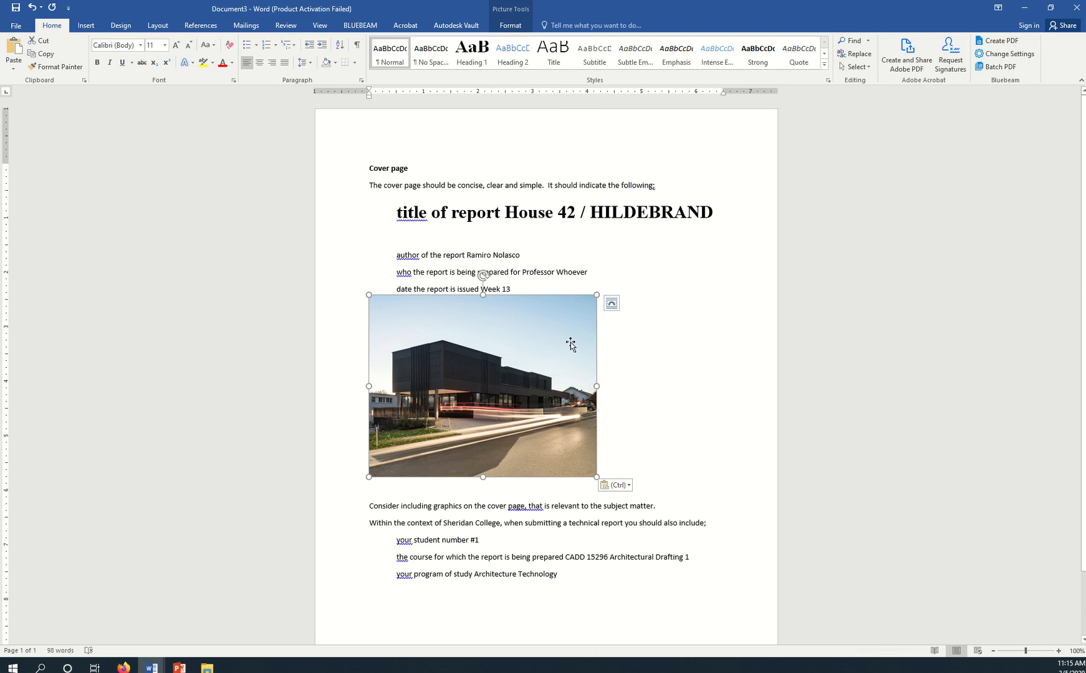
click(613, 307)
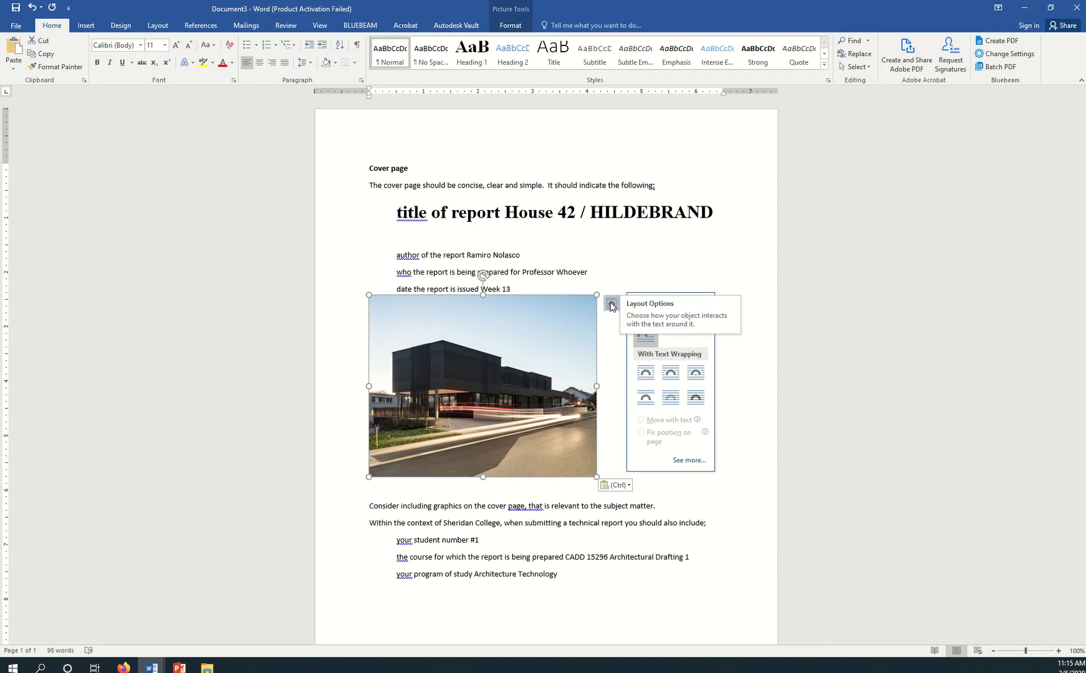
click(671, 374)
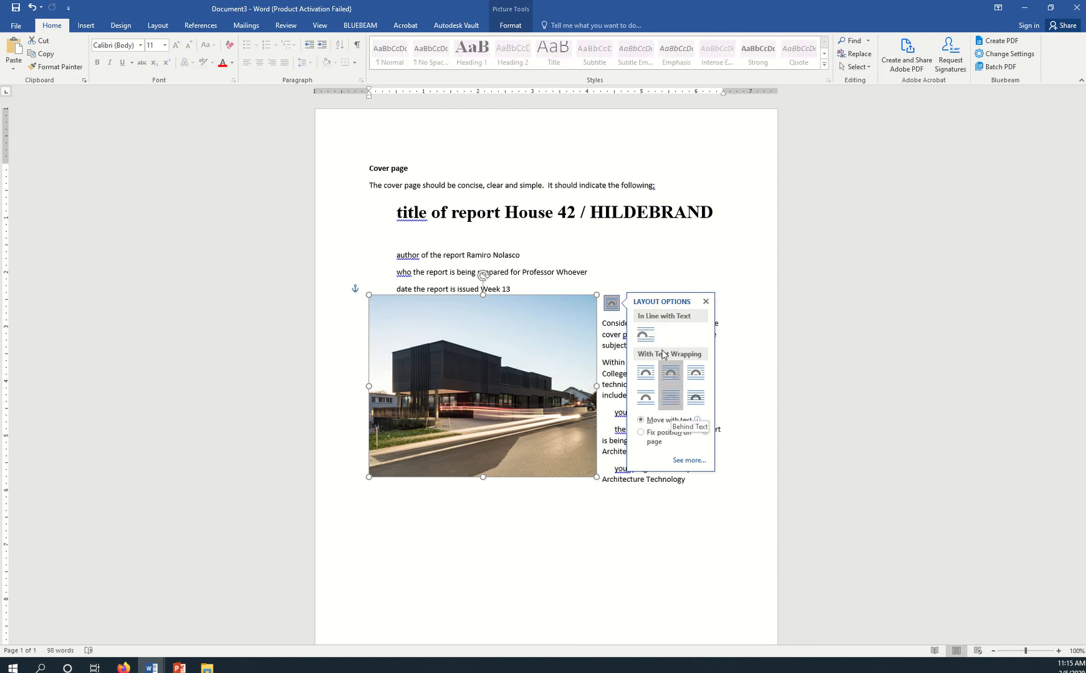
click(647, 375)
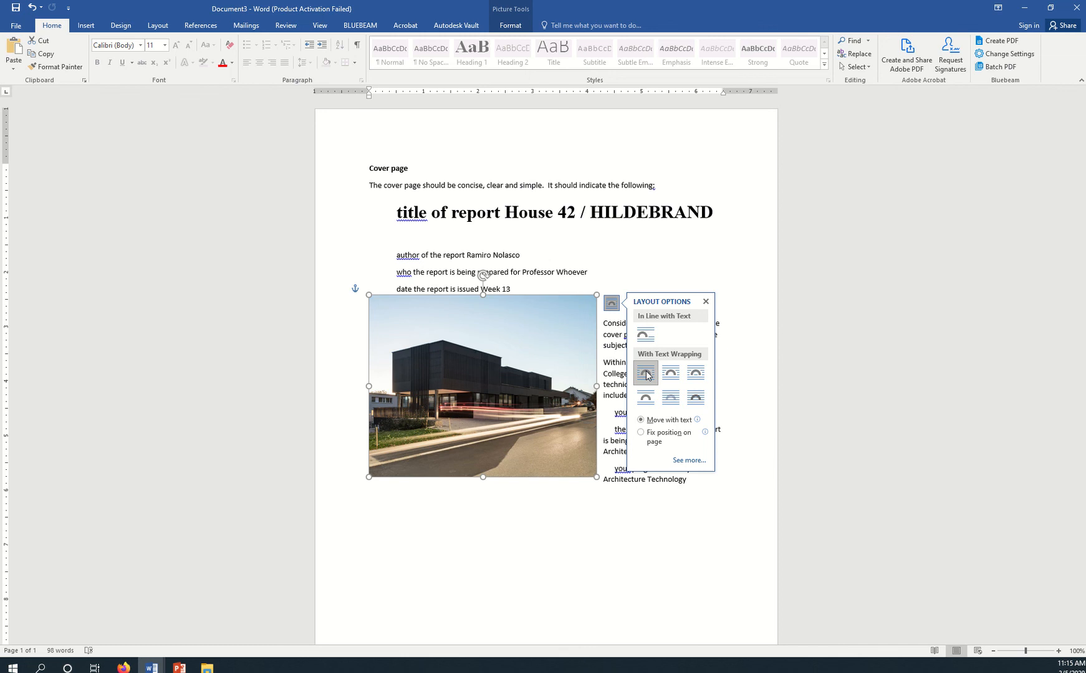
click(158, 27)
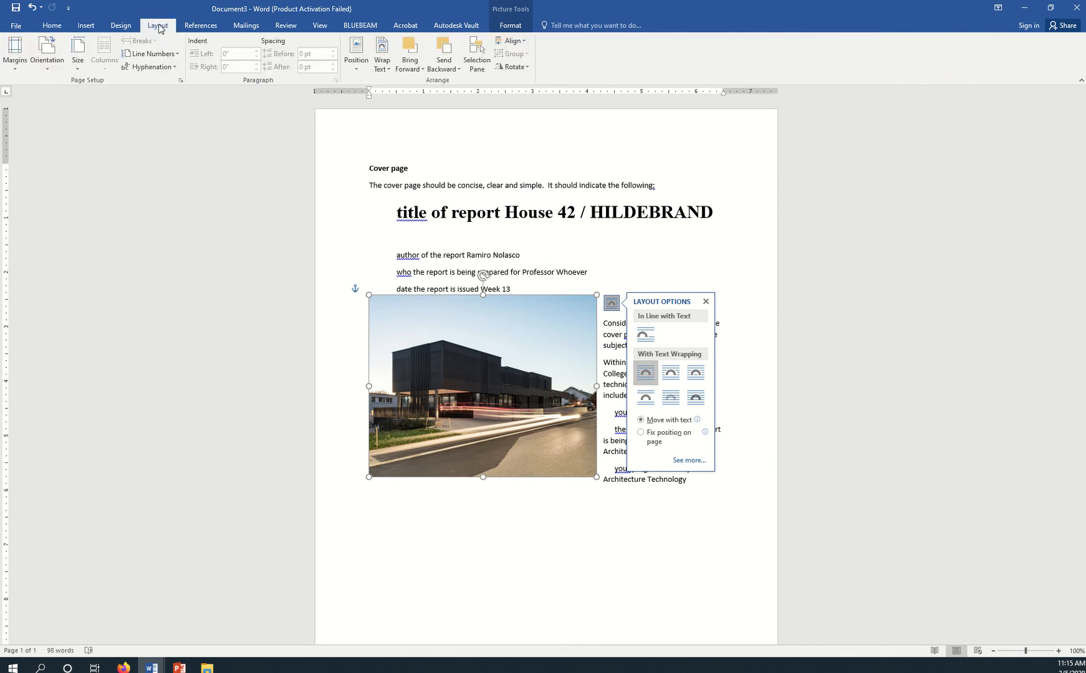
click(390, 70)
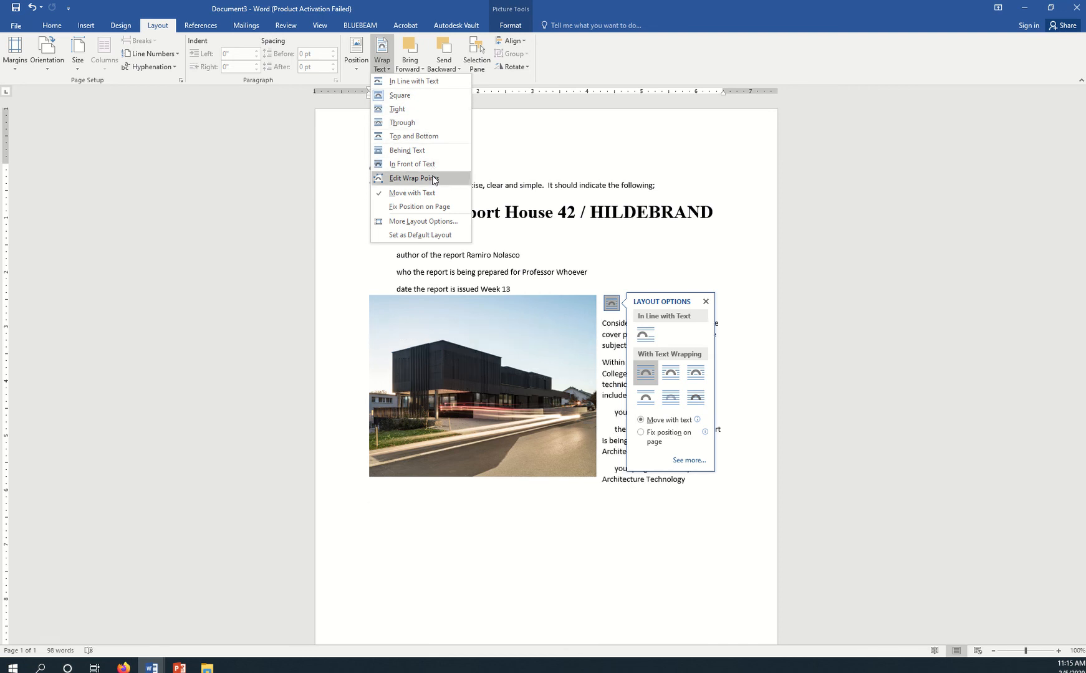
click(276, 255)
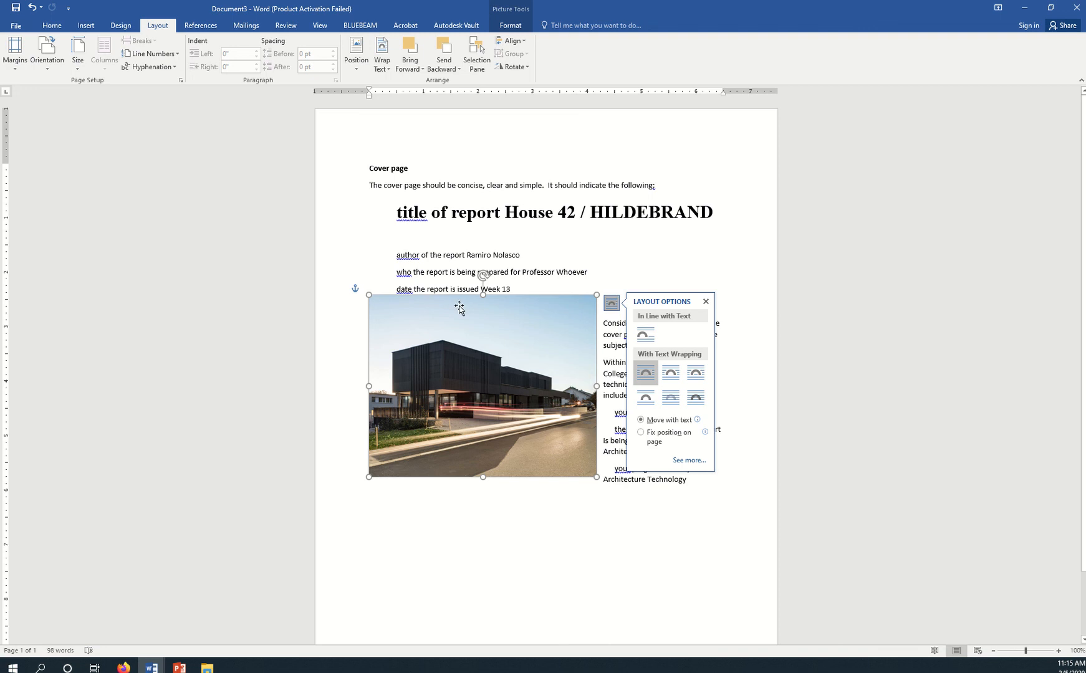
click(705, 302)
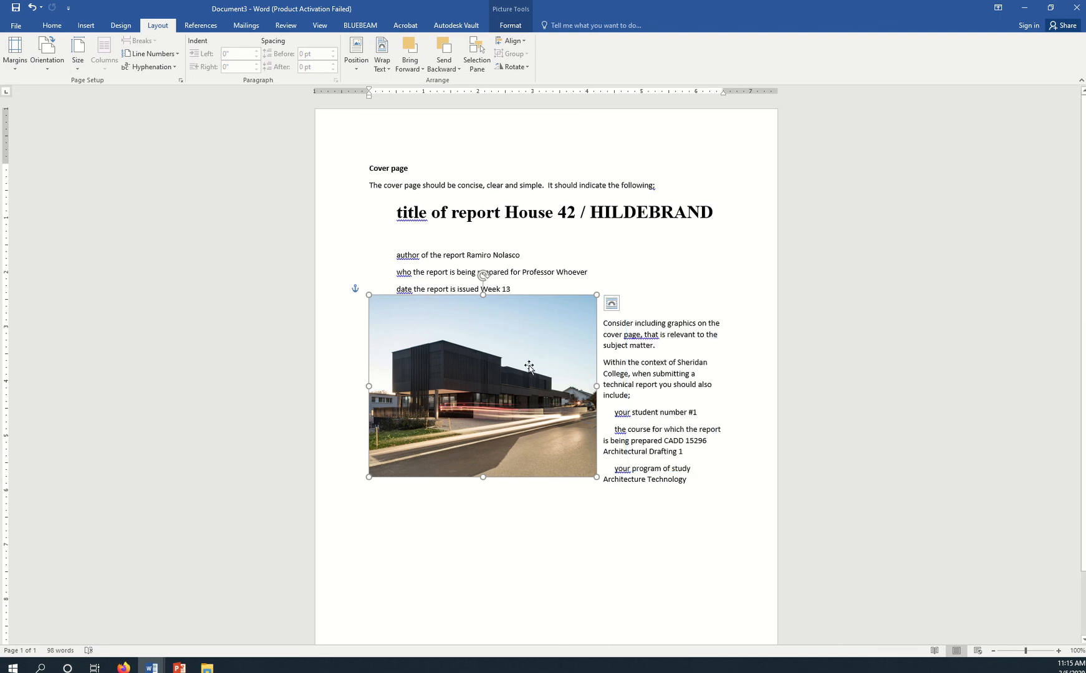
Insert a Simple Text Box at the author line and place it to the right of the author, recipient and date lines.
click(526, 252)
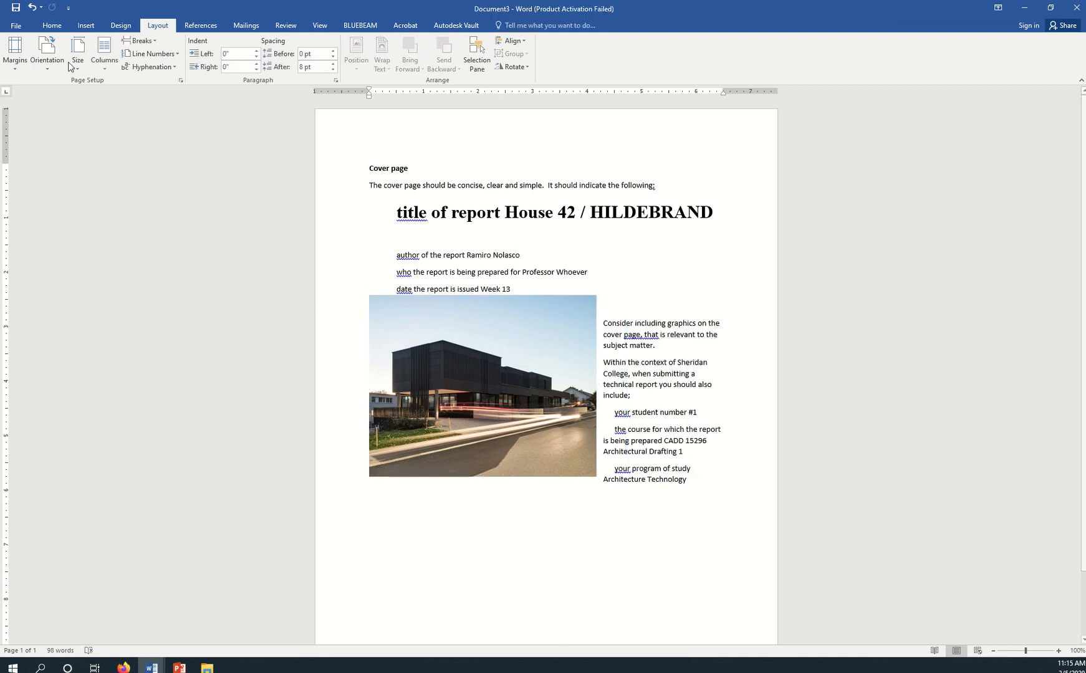
click(82, 26)
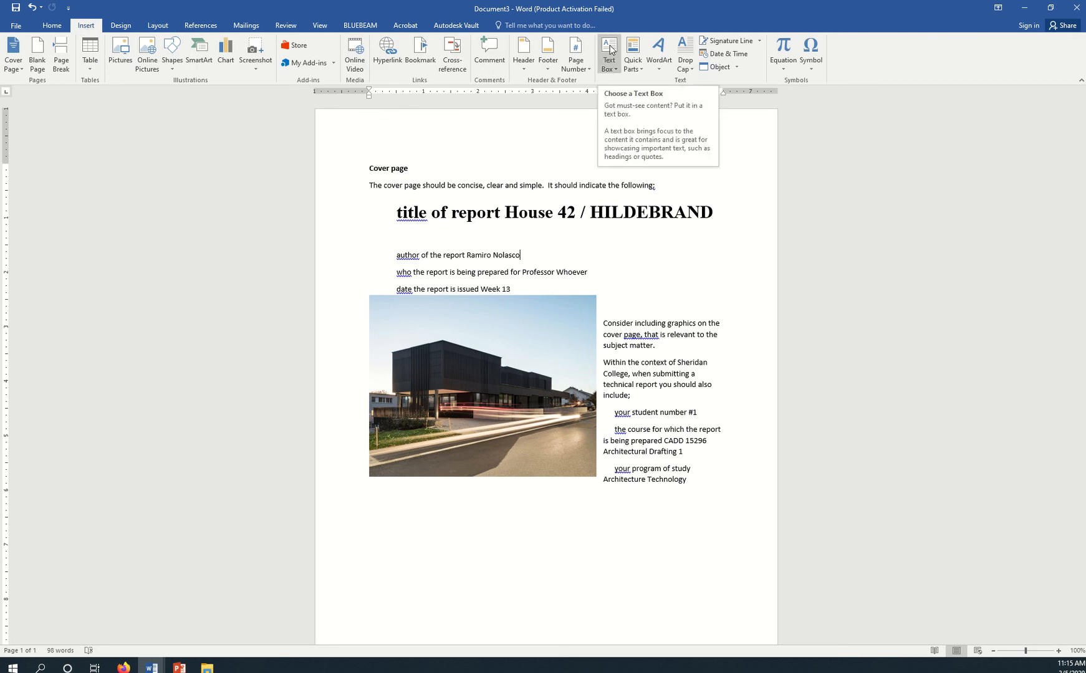
click(614, 62)
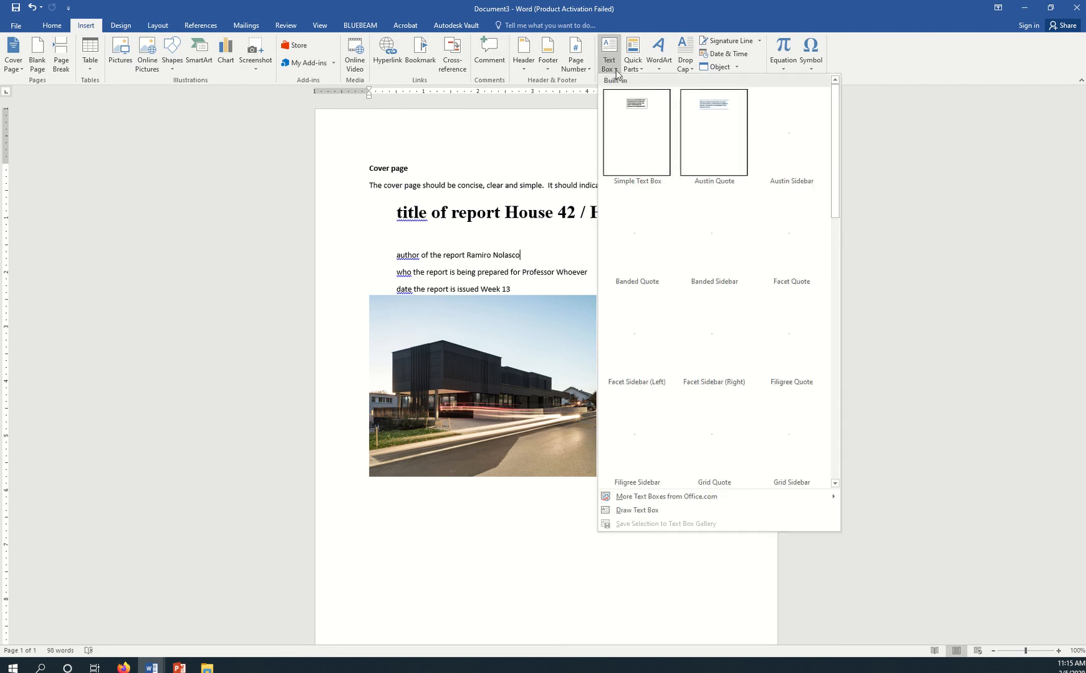
click(637, 123)
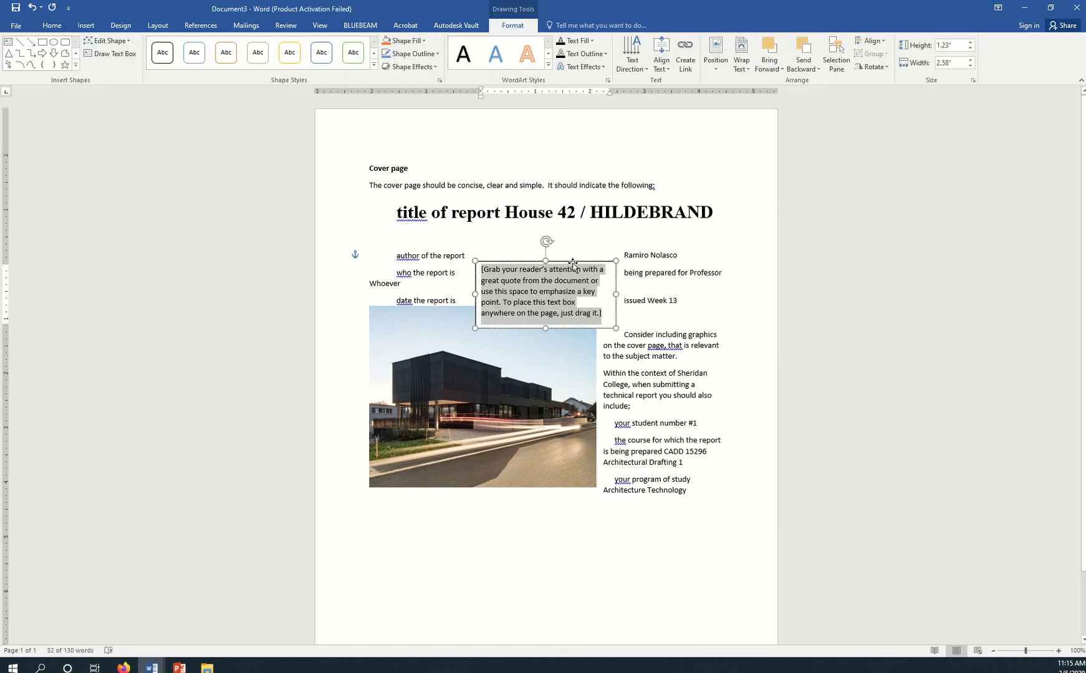
drag(573, 261, 657, 245)
Move the building photo into the text box, replacing its placeholder text.
click(486, 397)
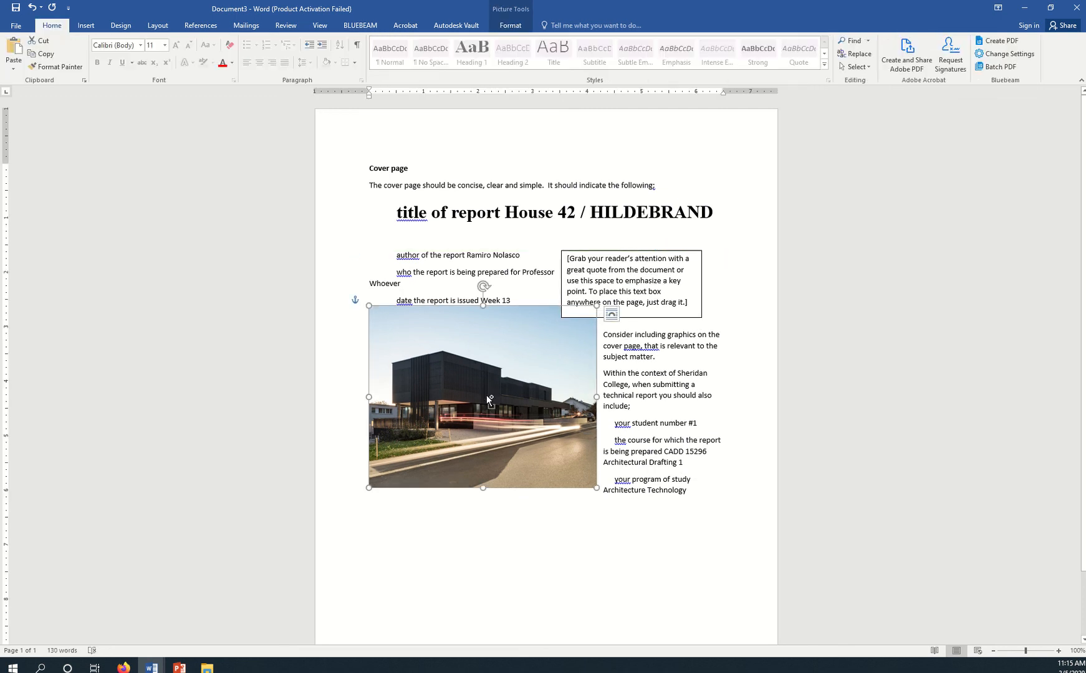
key(Delete)
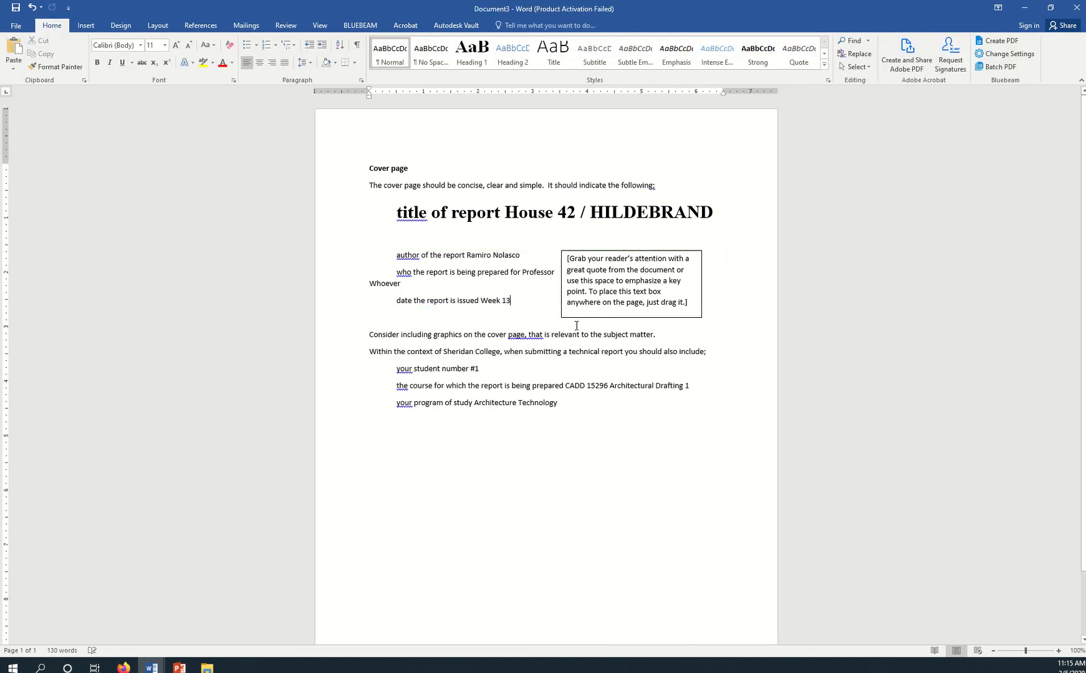
click(597, 296)
key(ctrl+v)
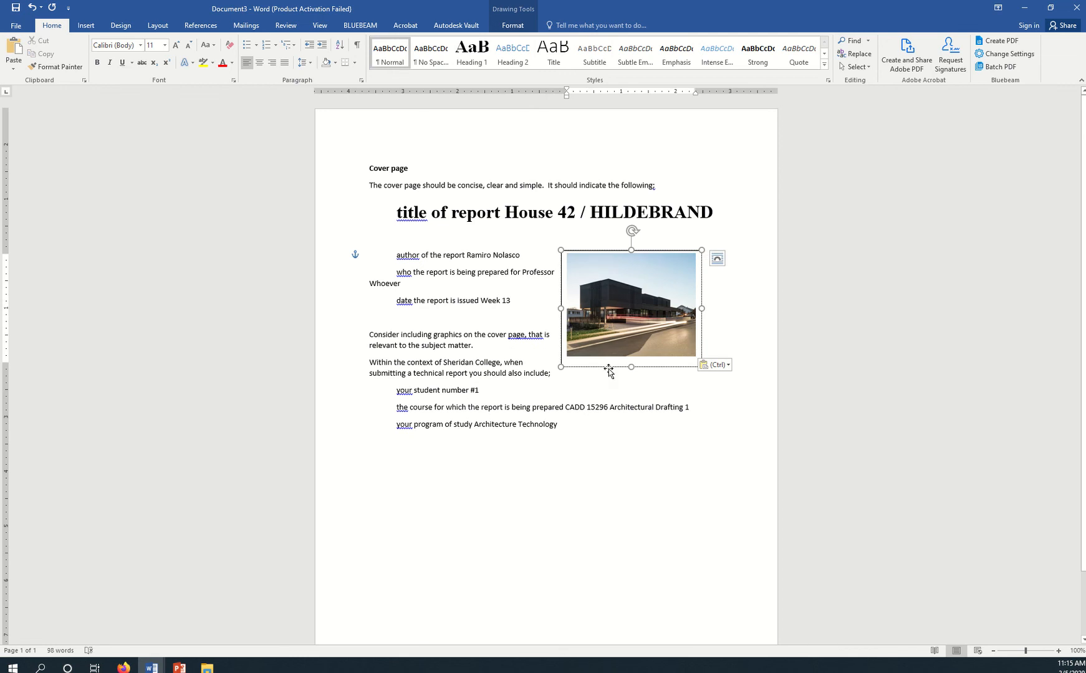
Move and widen the text box beside the "Cover page" heading, and enlarge the photo to fill the box's width.
drag(609, 371, 655, 325)
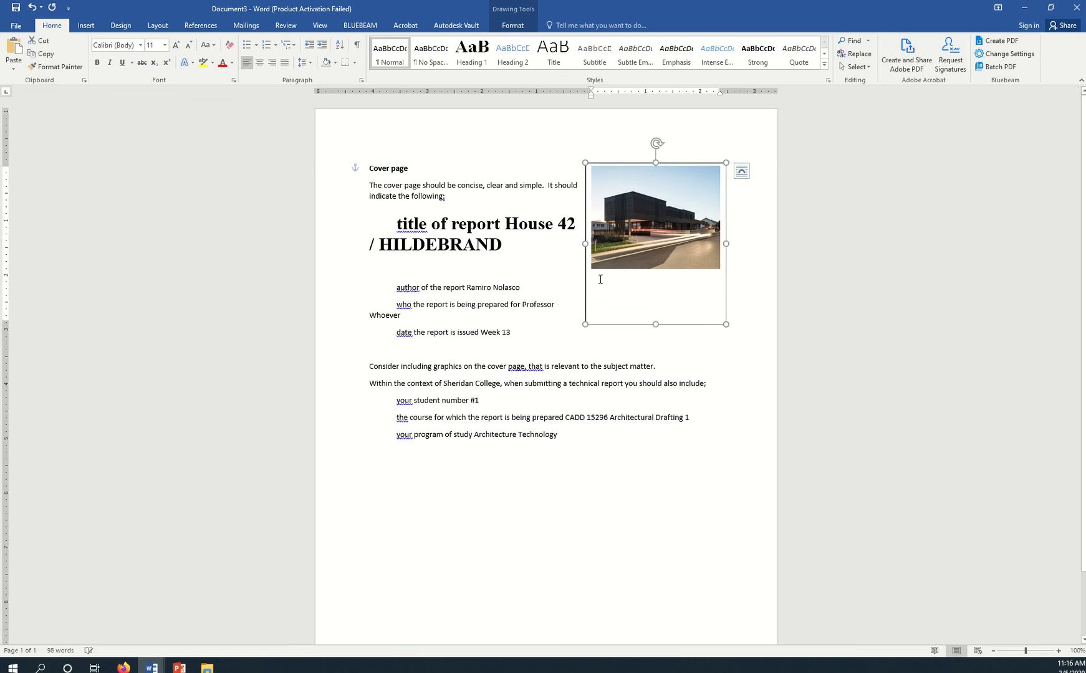
drag(584, 245, 534, 244)
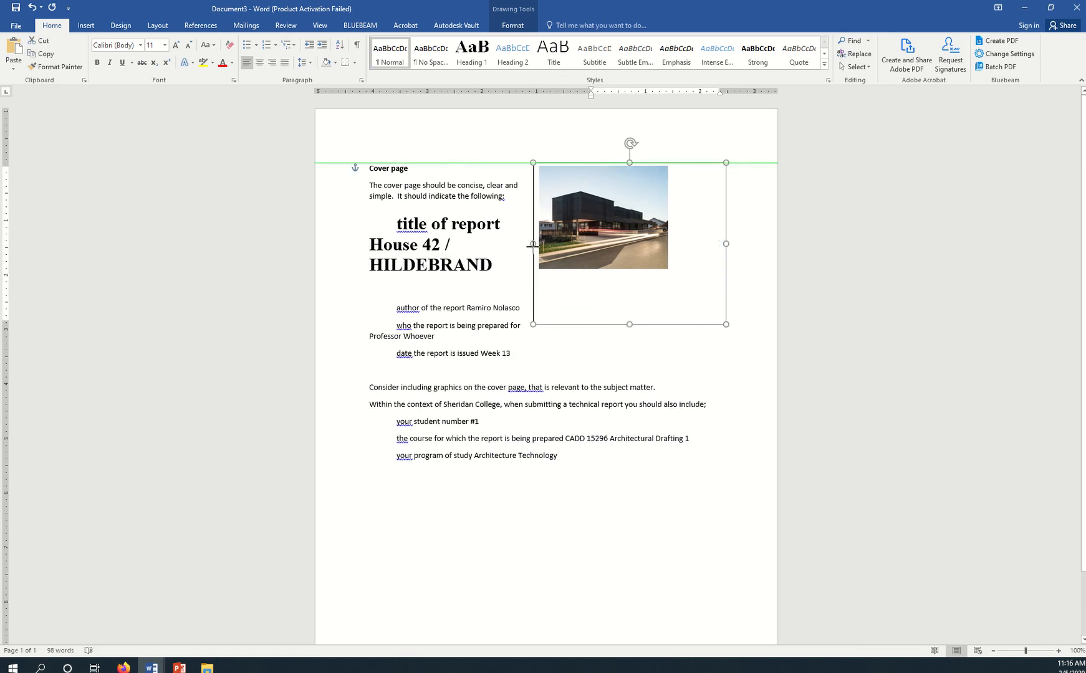
click(612, 258)
mouse_move(671, 279)
mouse_down()
mouse_move(700, 315)
mouse_move(670, 300)
mouse_move(636, 248)
mouse_move(676, 226)
mouse_move(666, 283)
mouse_move(668, 266)
mouse_move(622, 252)
mouse_move(602, 289)
mouse_move(630, 250)
mouse_move(672, 262)
mouse_move(609, 259)
mouse_move(659, 254)
mouse_move(655, 264)
mouse_move(670, 267)
mouse_up()
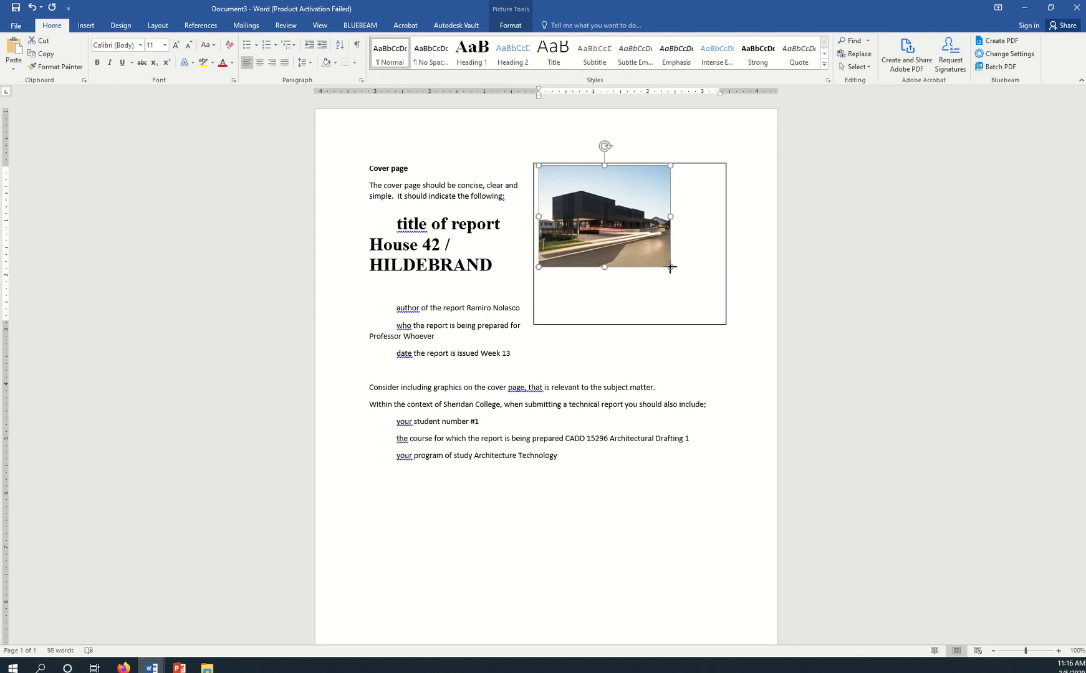
drag(668, 268, 576, 284)
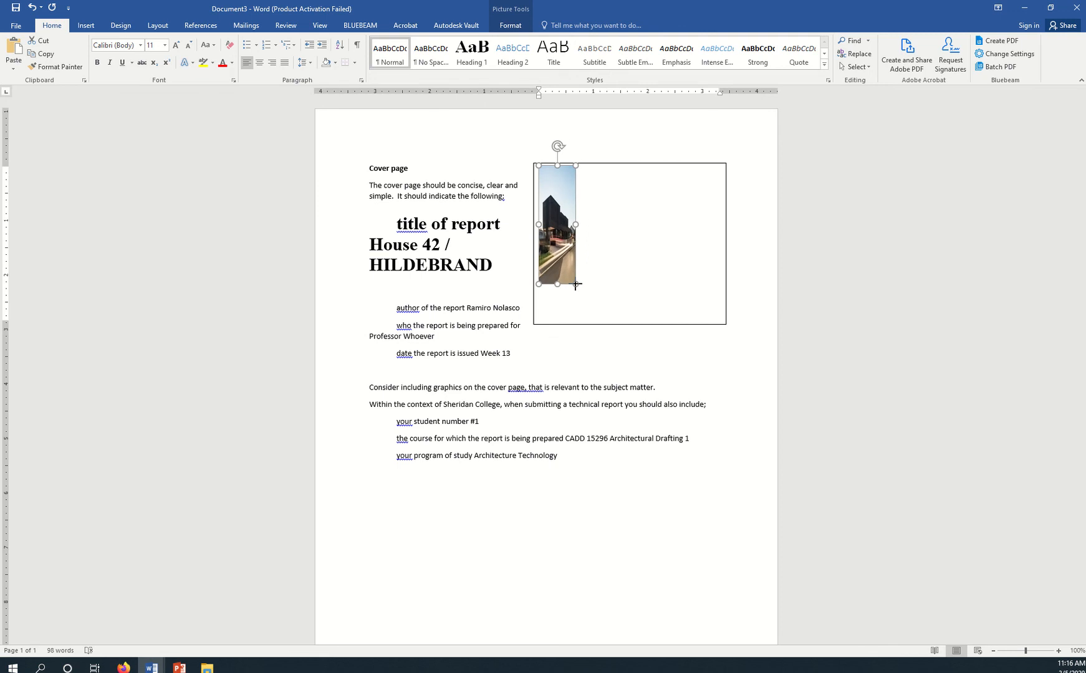
drag(575, 284, 713, 312)
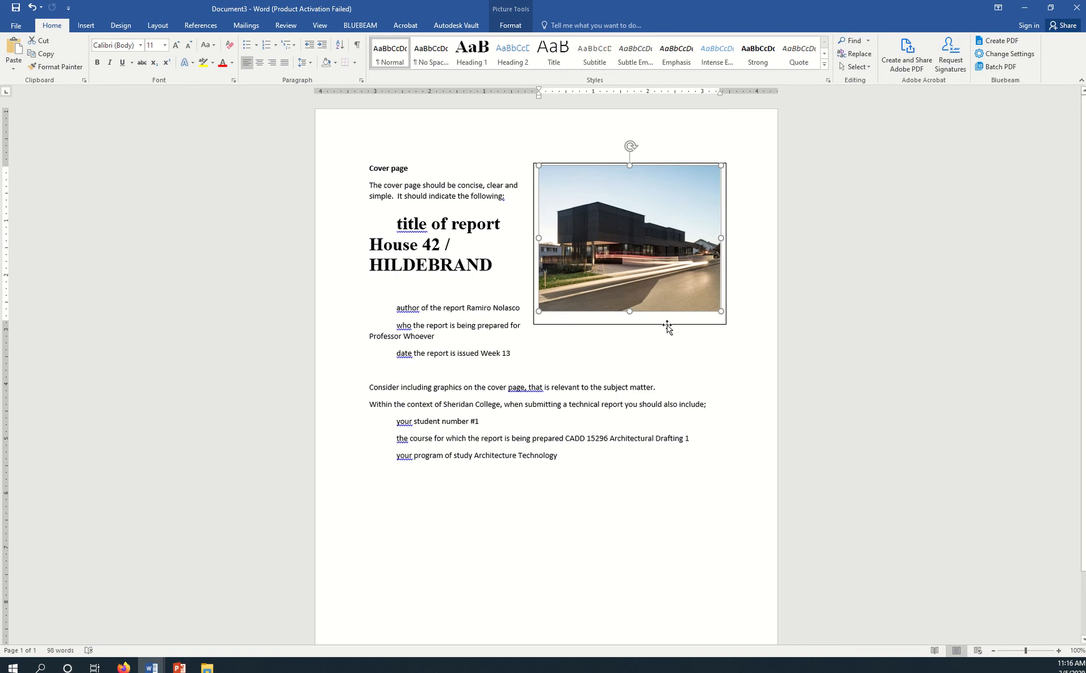
Remove the outline of the text box around the photo by setting its line to No line.
click(666, 324)
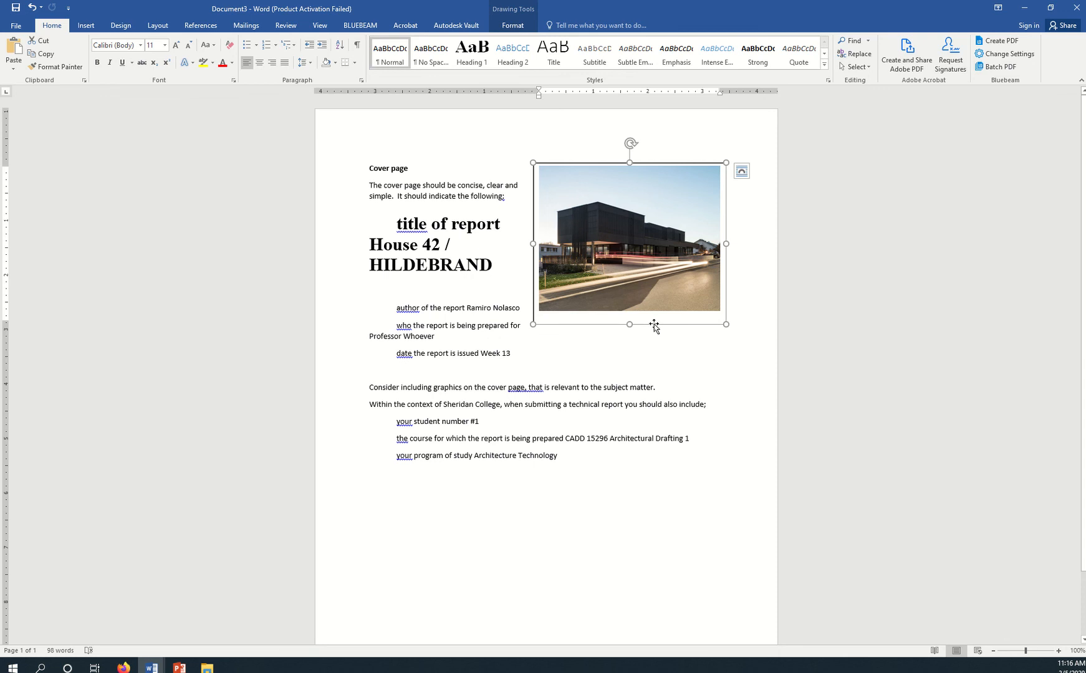
right_click(654, 325)
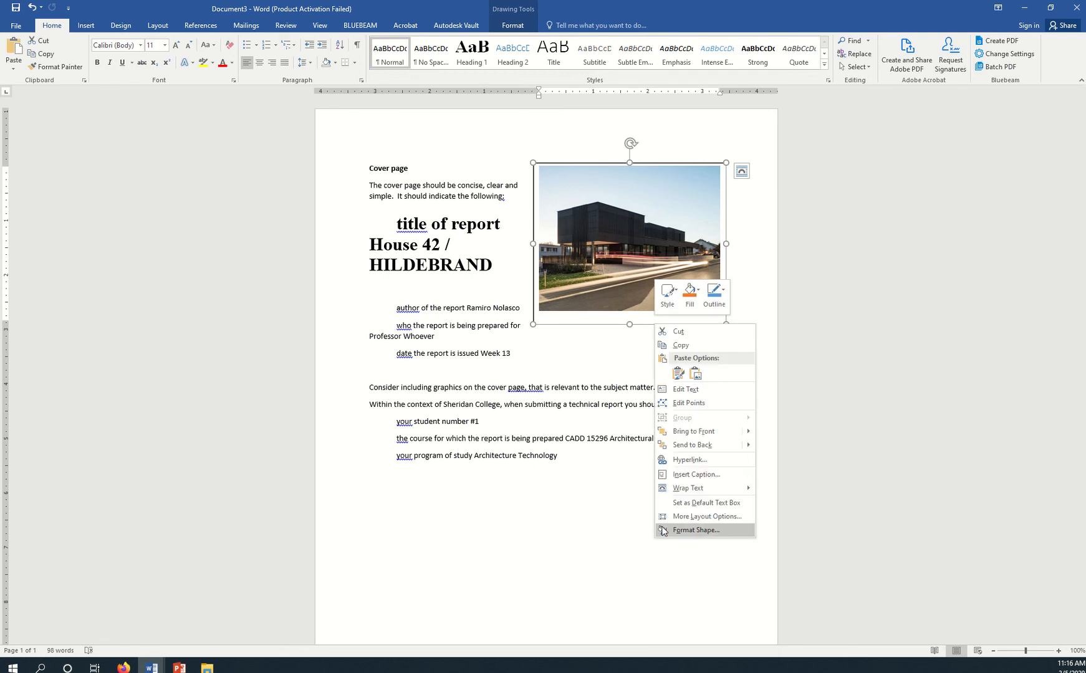
click(695, 529)
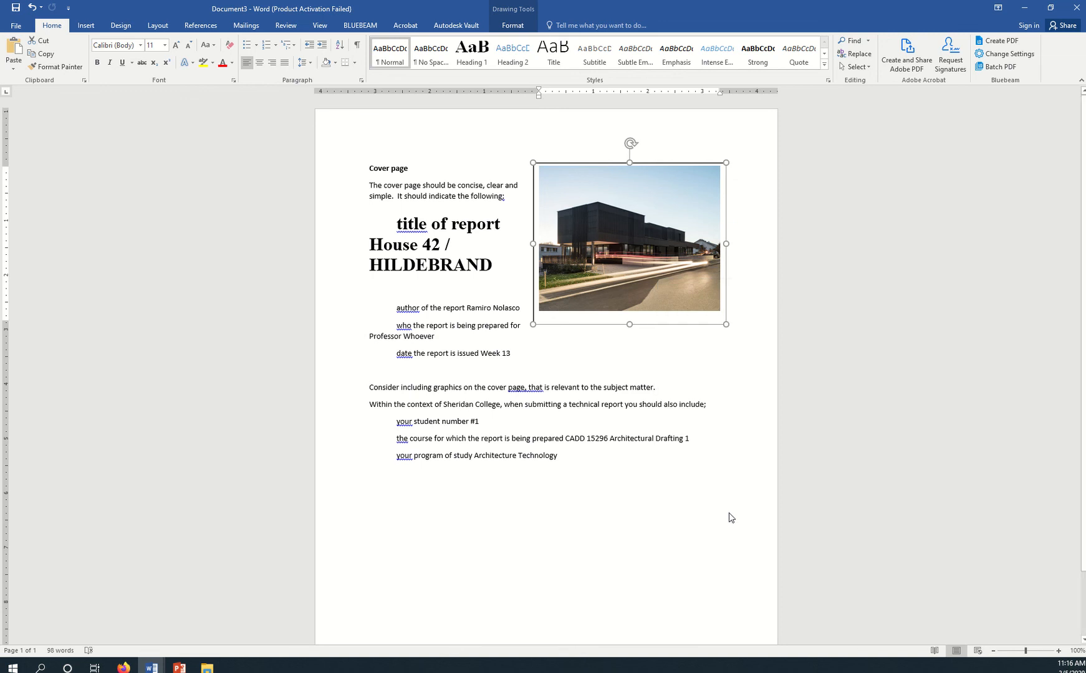
click(942, 161)
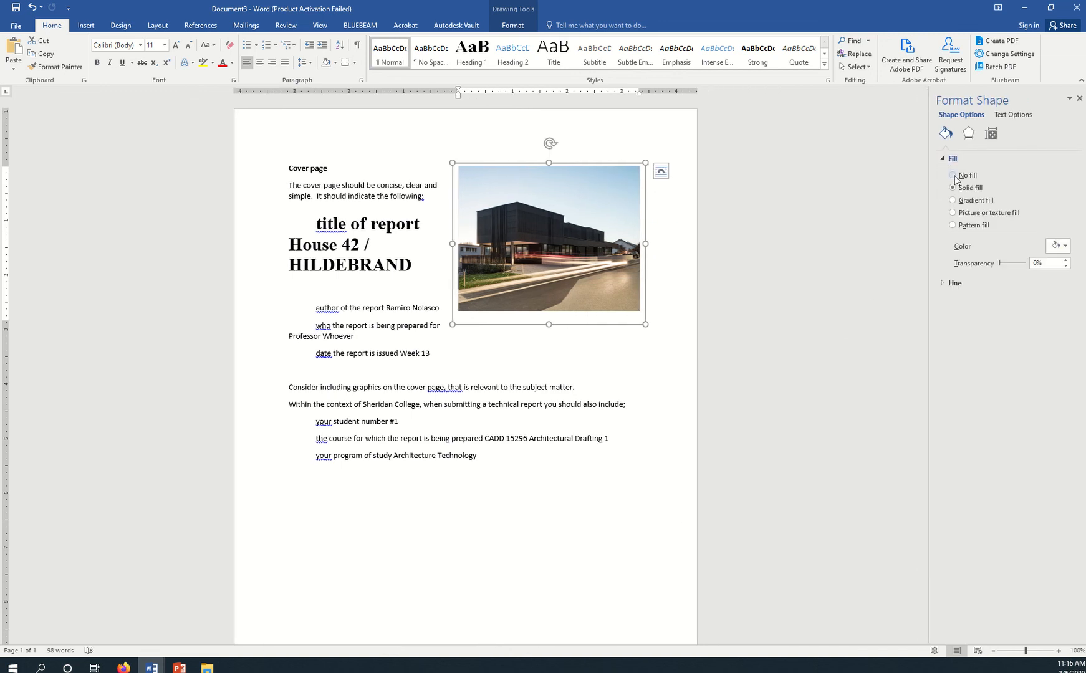
click(939, 286)
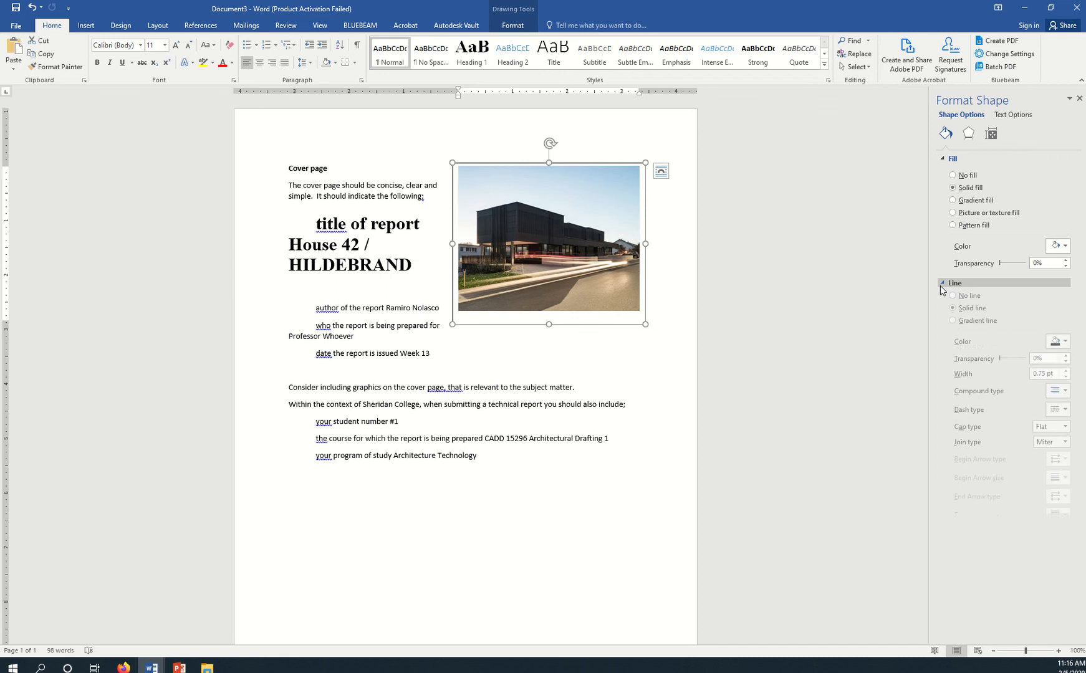
click(964, 299)
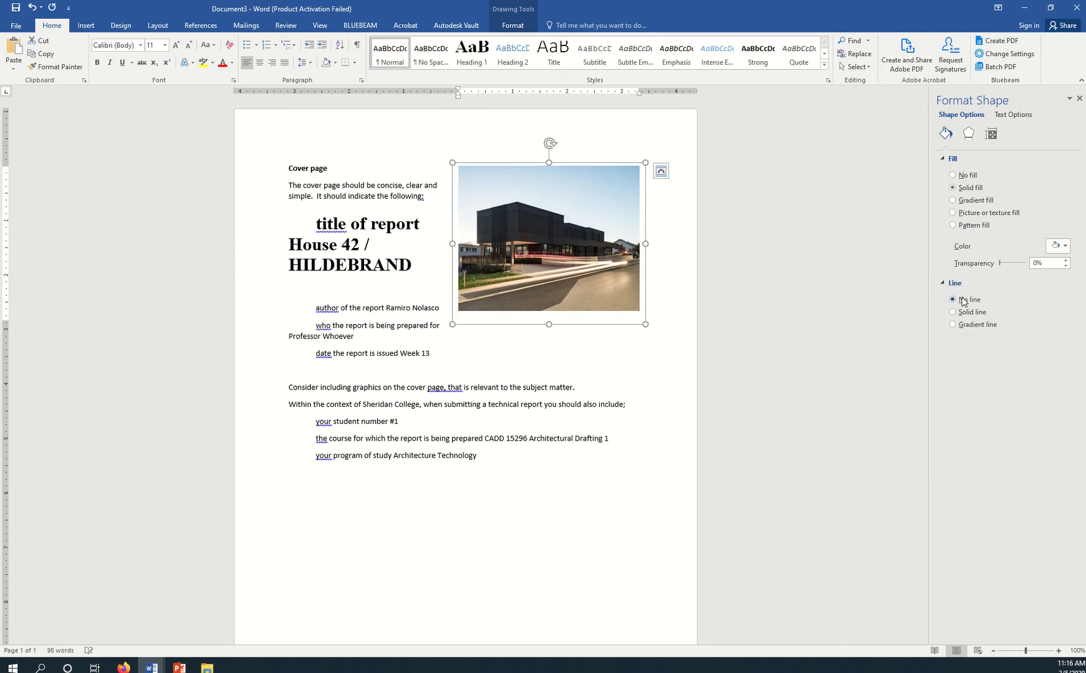
click(536, 384)
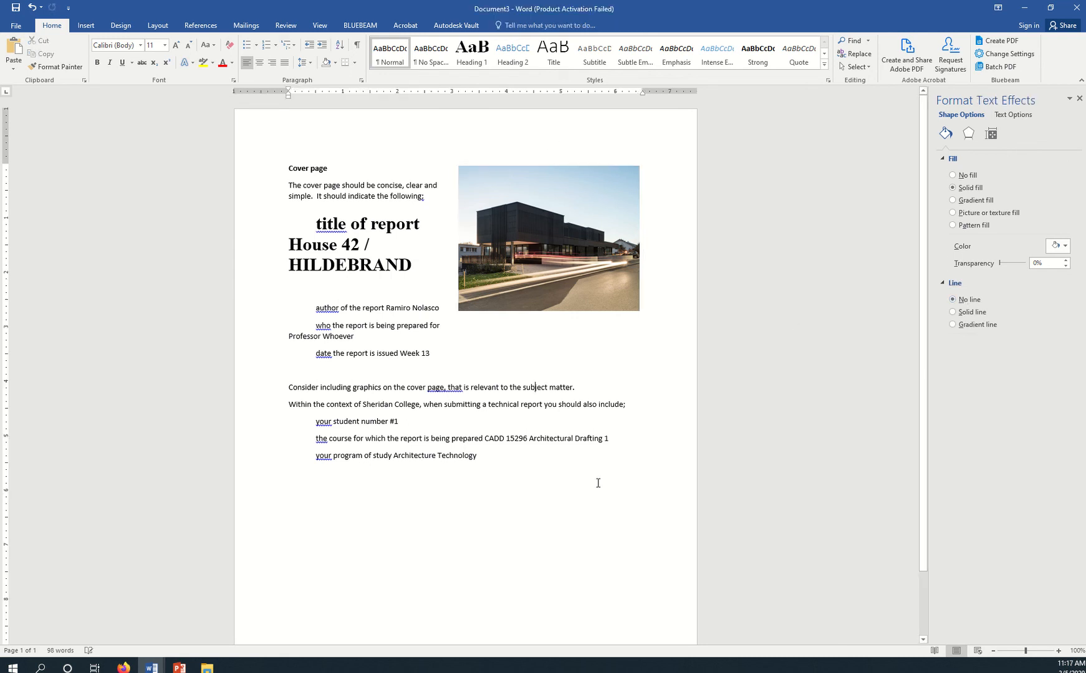
Move the text box with the photo to the left margin below the "Cover page" heading, so the title wraps on its right.
click(550, 275)
drag(543, 254, 565, 237)
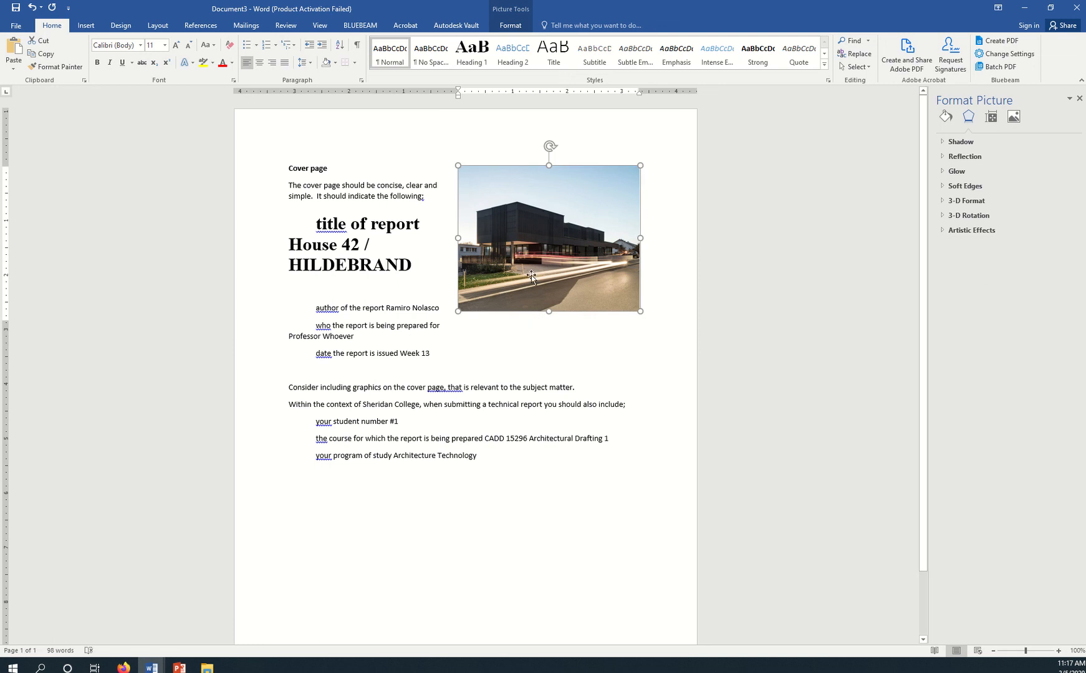
click(507, 325)
drag(508, 324, 337, 329)
click(508, 405)
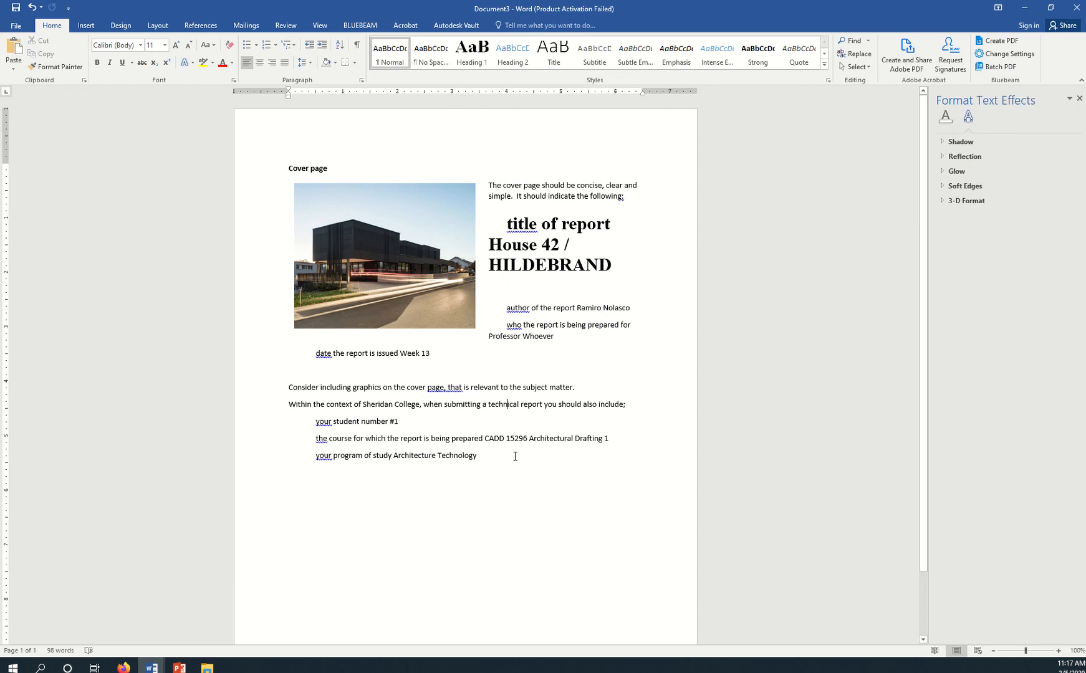